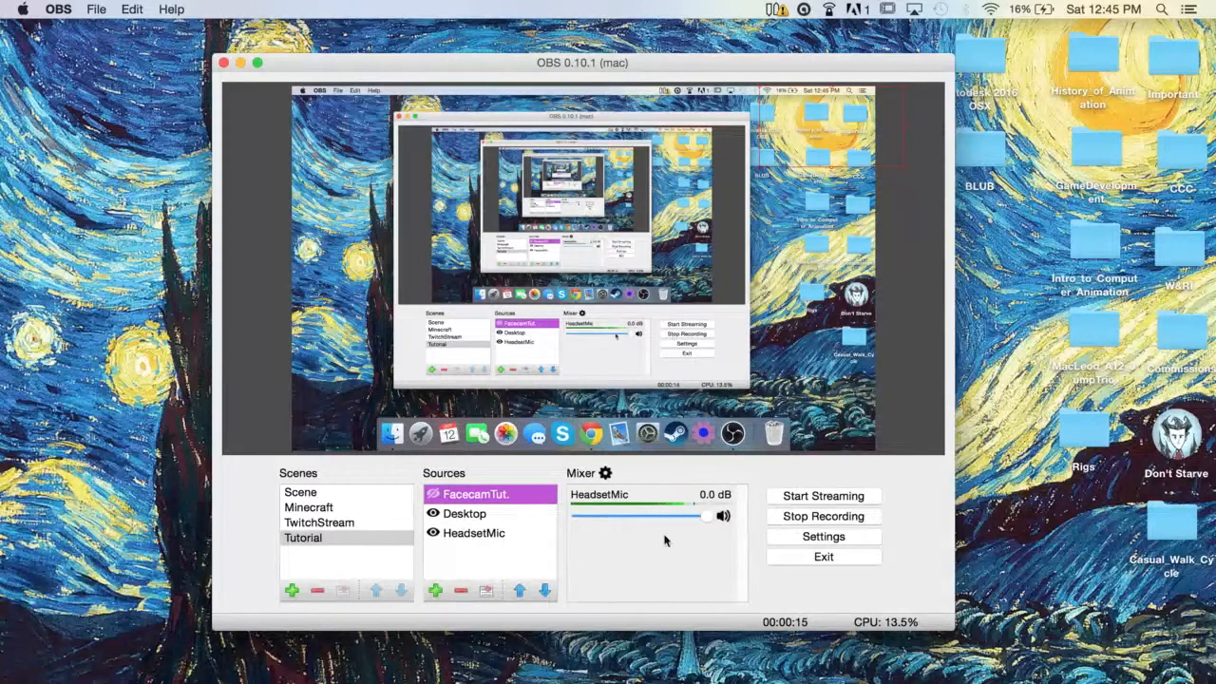
Switch to Chrome, search Google for "obs recording software" and open the Open Broadcaster Software site
{"action": "left_click", "coordinate": [624, 676]}
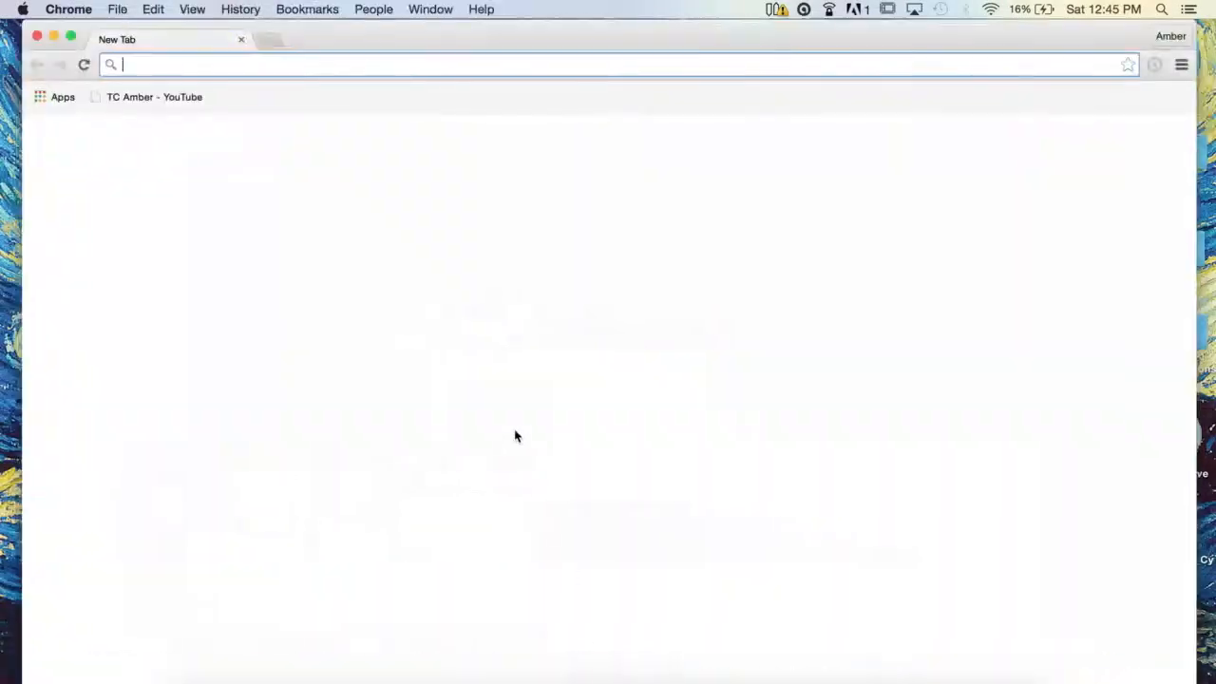
{"action": "type", "text": "obs recording software"}
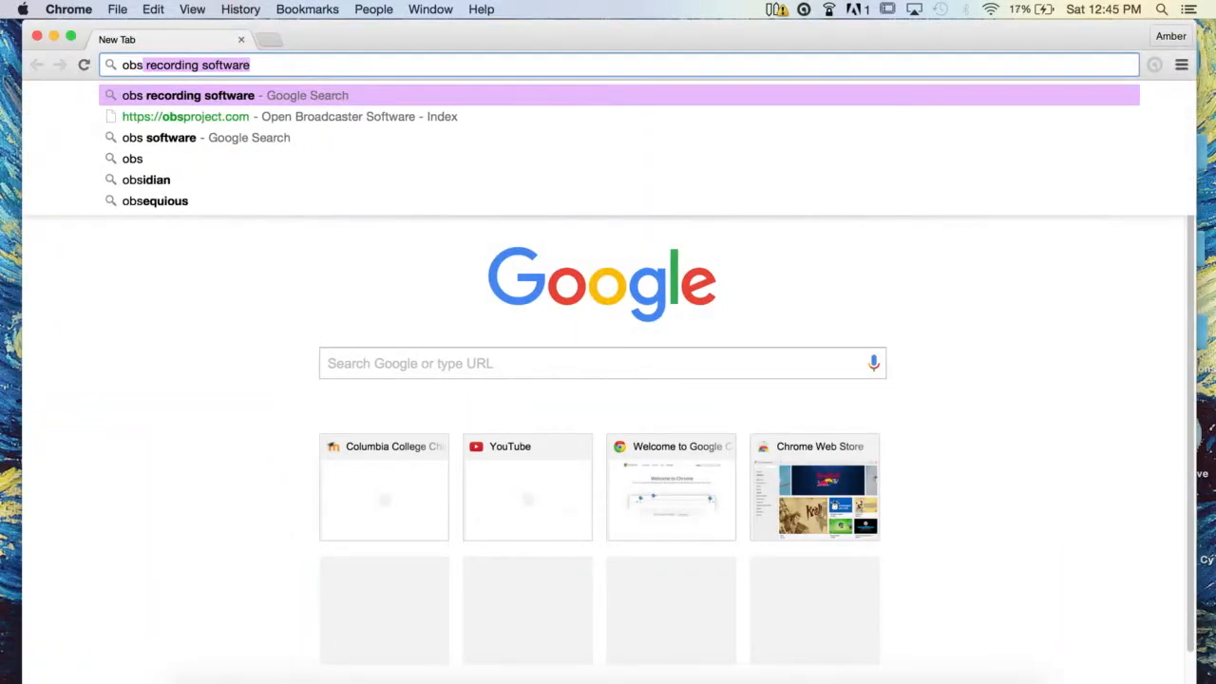
{"action": "key", "text": "Return"}
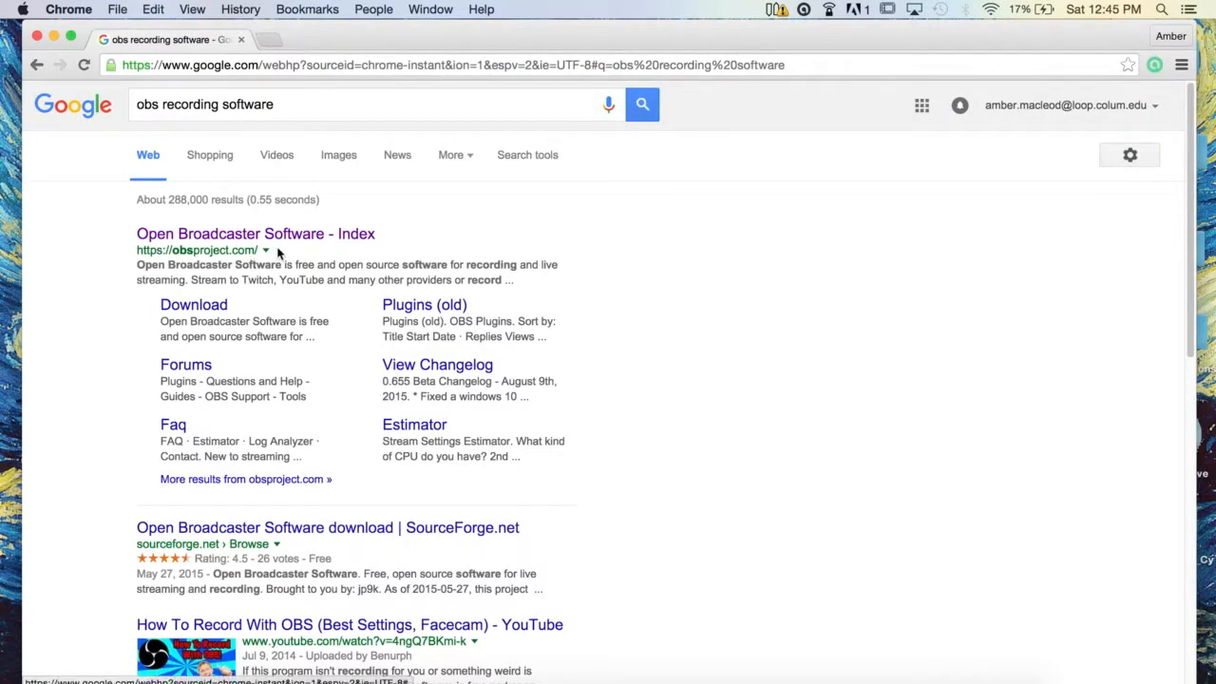
{"action": "left_click", "coordinate": [228, 235]}
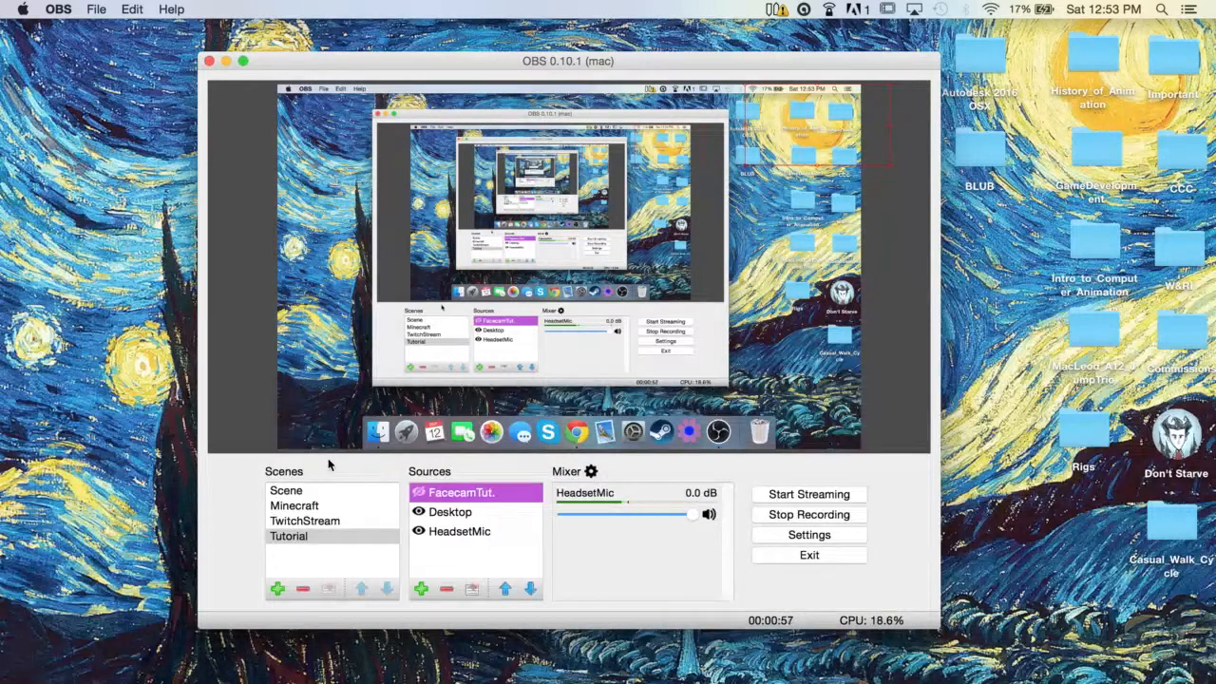
Start adding a new scene and cancel its naming dialog
{"action": "left_click", "coordinate": [278, 589]}
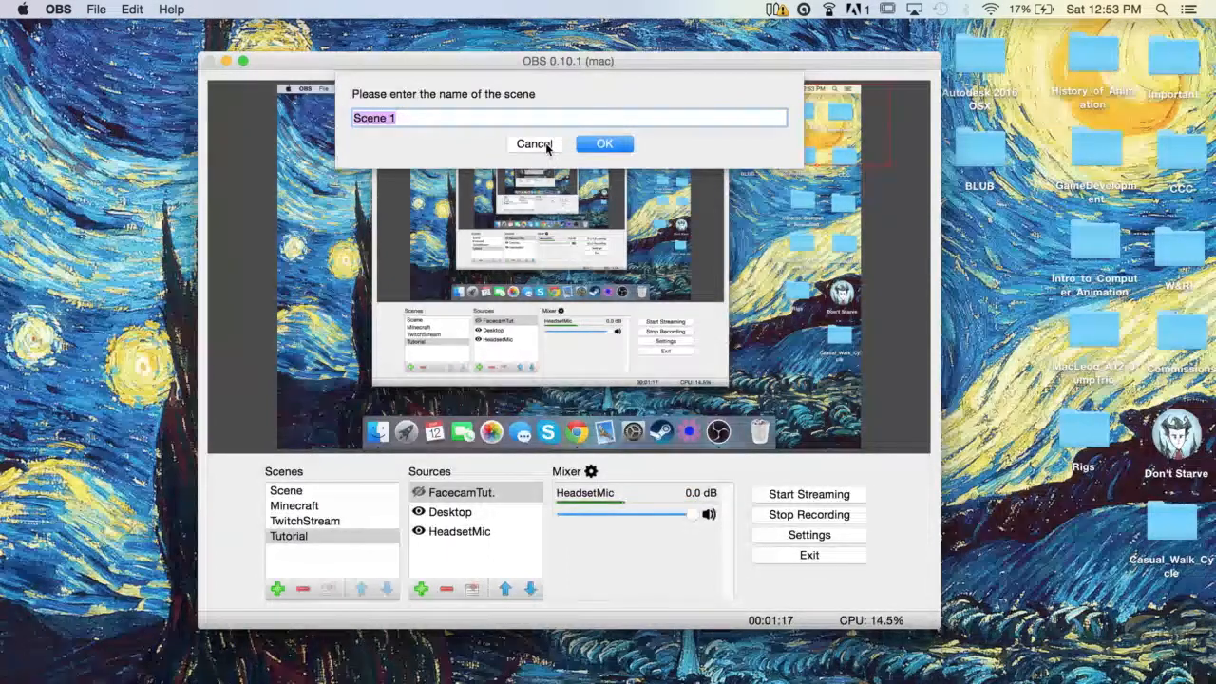
{"action": "left_click", "coordinate": [545, 145]}
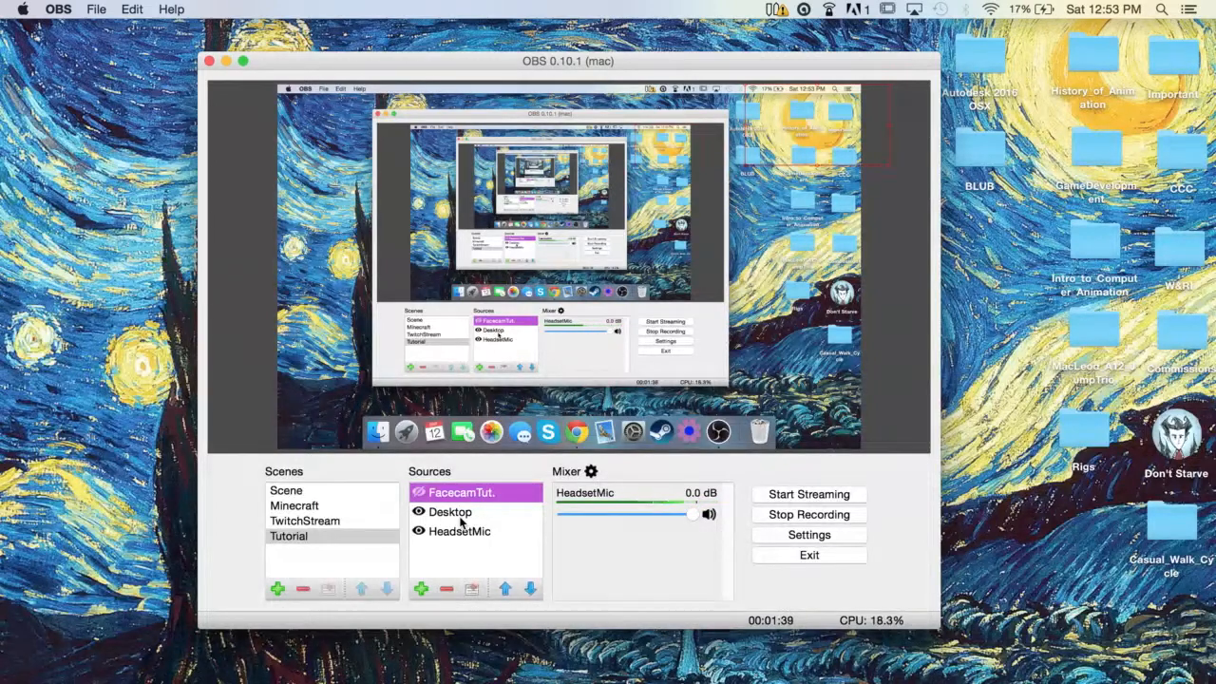
Start adding a Display Capture source to the Tutorial scene
{"action": "left_click", "coordinate": [421, 590]}
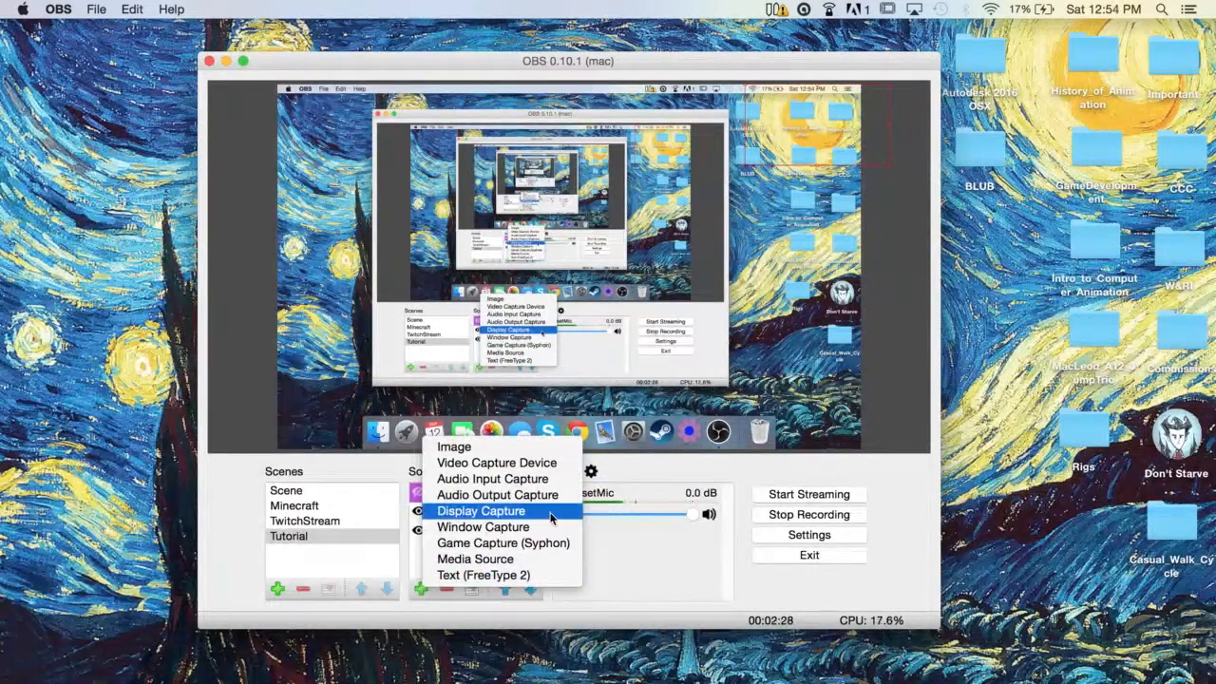
{"action": "left_click", "coordinate": [553, 514]}
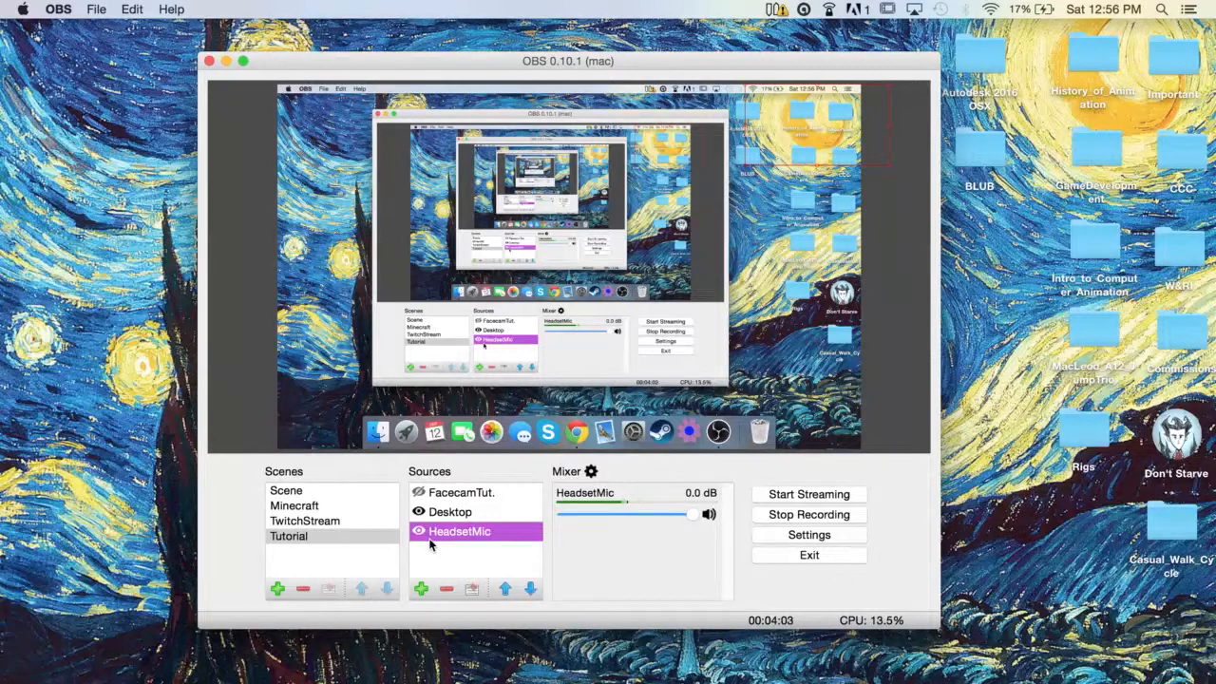
Add a new Audio Input Capture source named "Microphone" to the Tutorial scene and open its device choices
{"action": "left_click", "coordinate": [421, 590]}
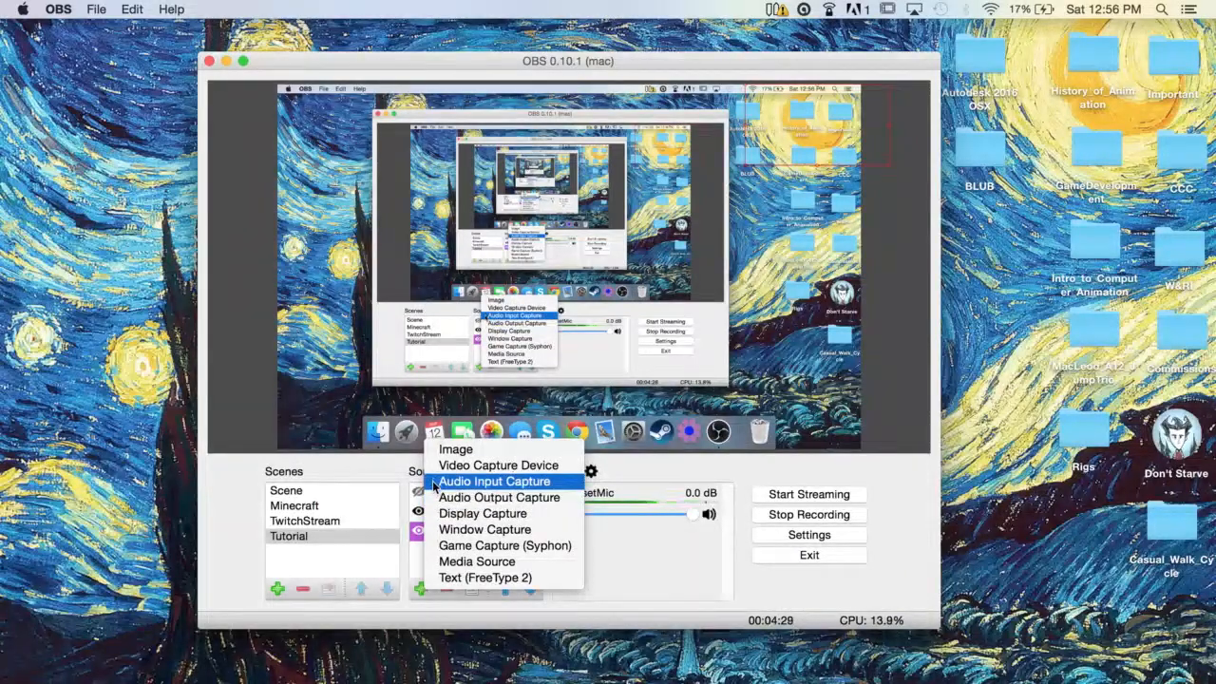
{"action": "left_click", "coordinate": [435, 482]}
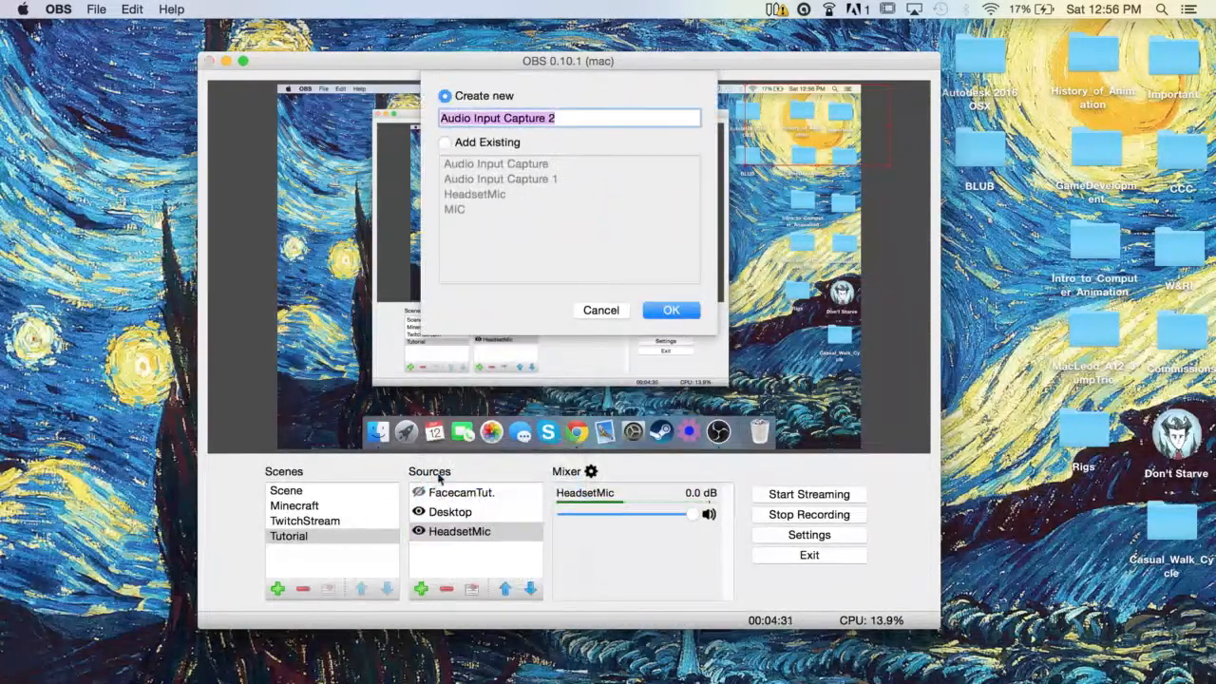
{"action": "key", "text": "BackSpace"}
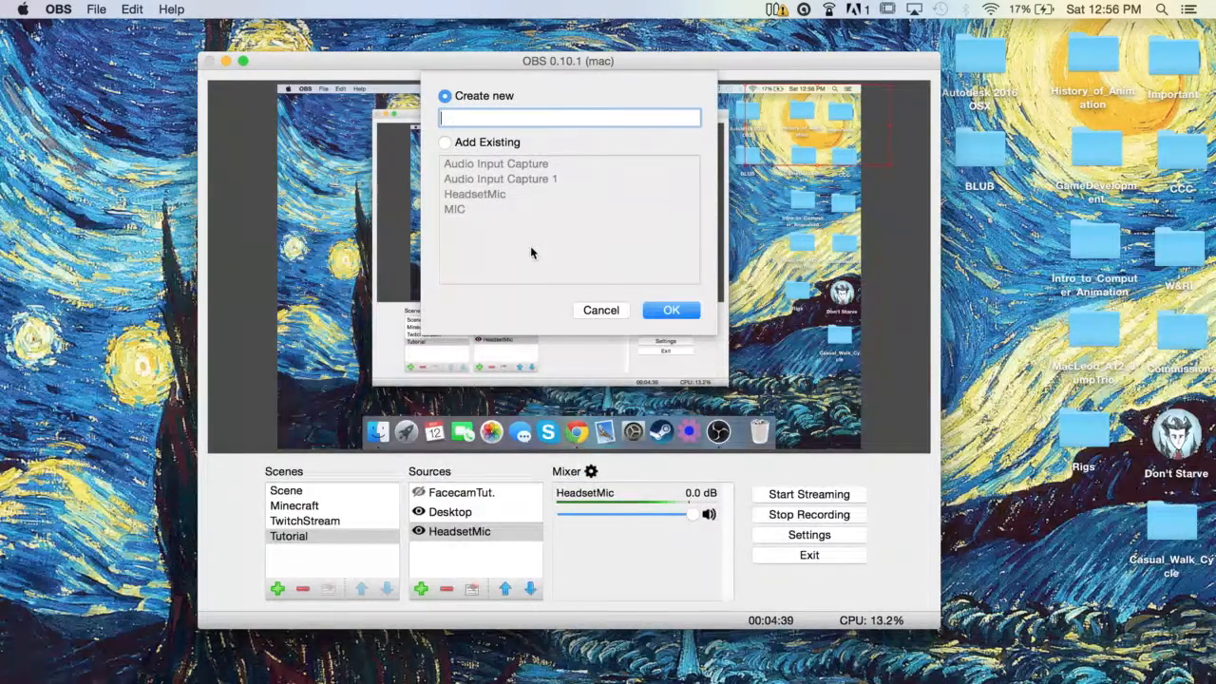
{"action": "type", "text": "Microphone"}
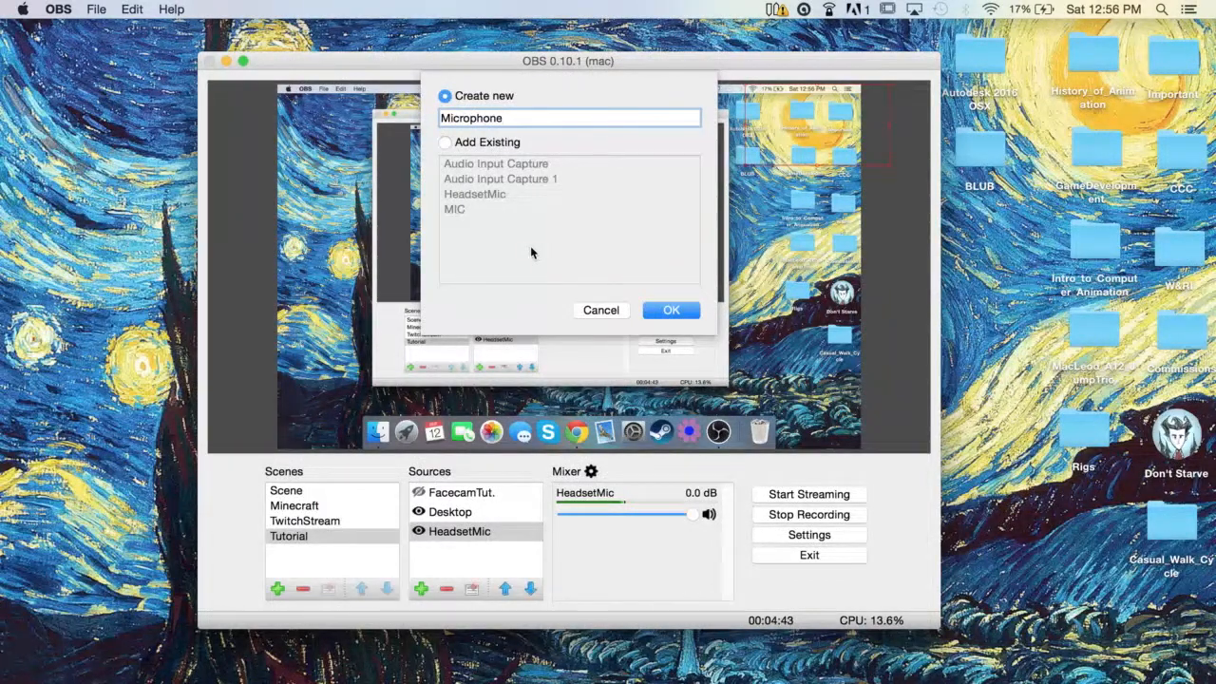
{"action": "left_click", "coordinate": [653, 310]}
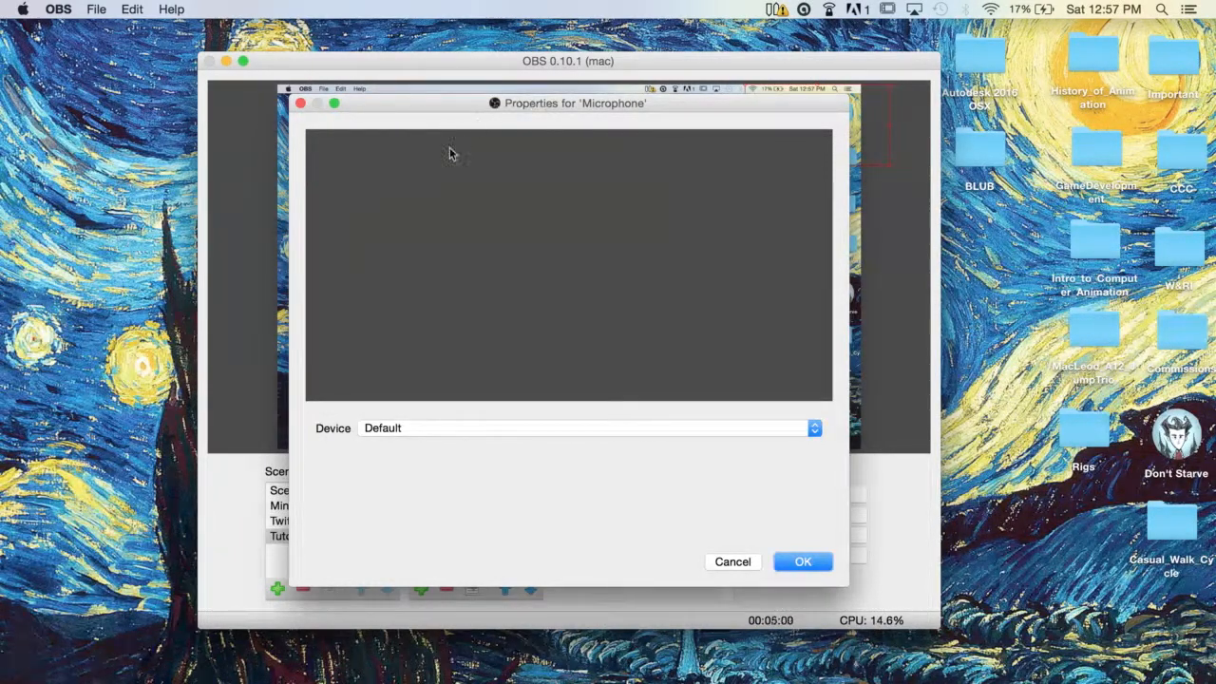
{"action": "left_click", "coordinate": [401, 429]}
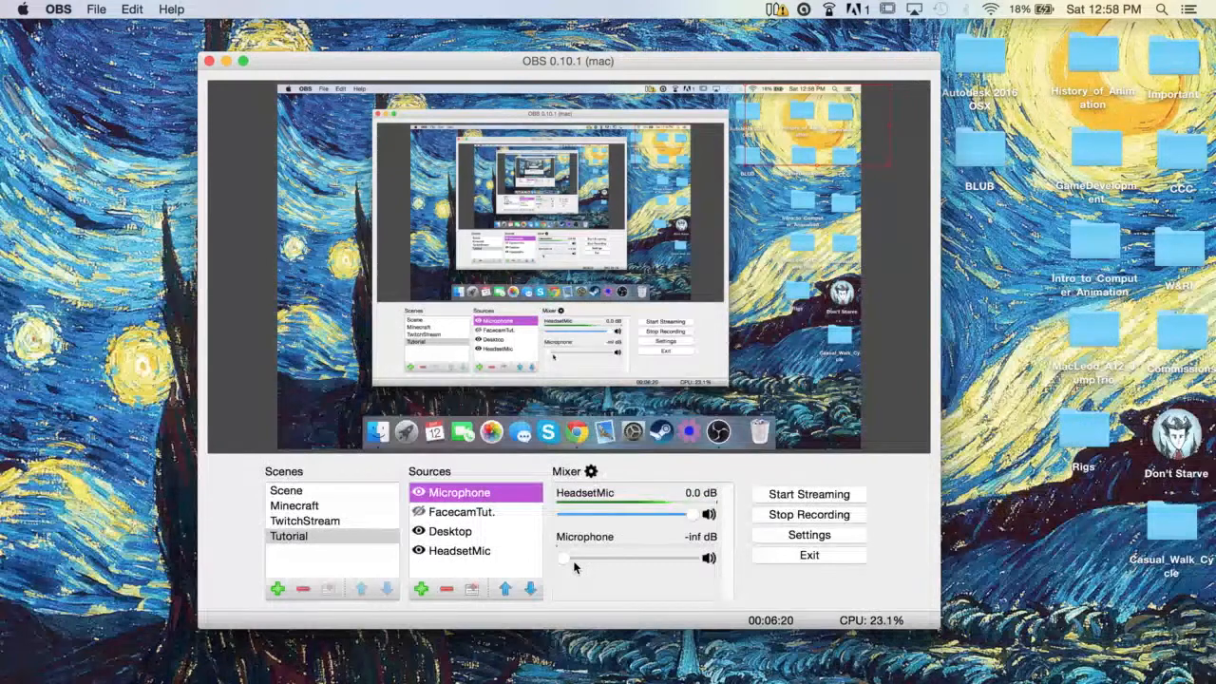
Remove the Microphone source from the Tutorial scene and confirm the removal
{"action": "right_click", "coordinate": [510, 495]}
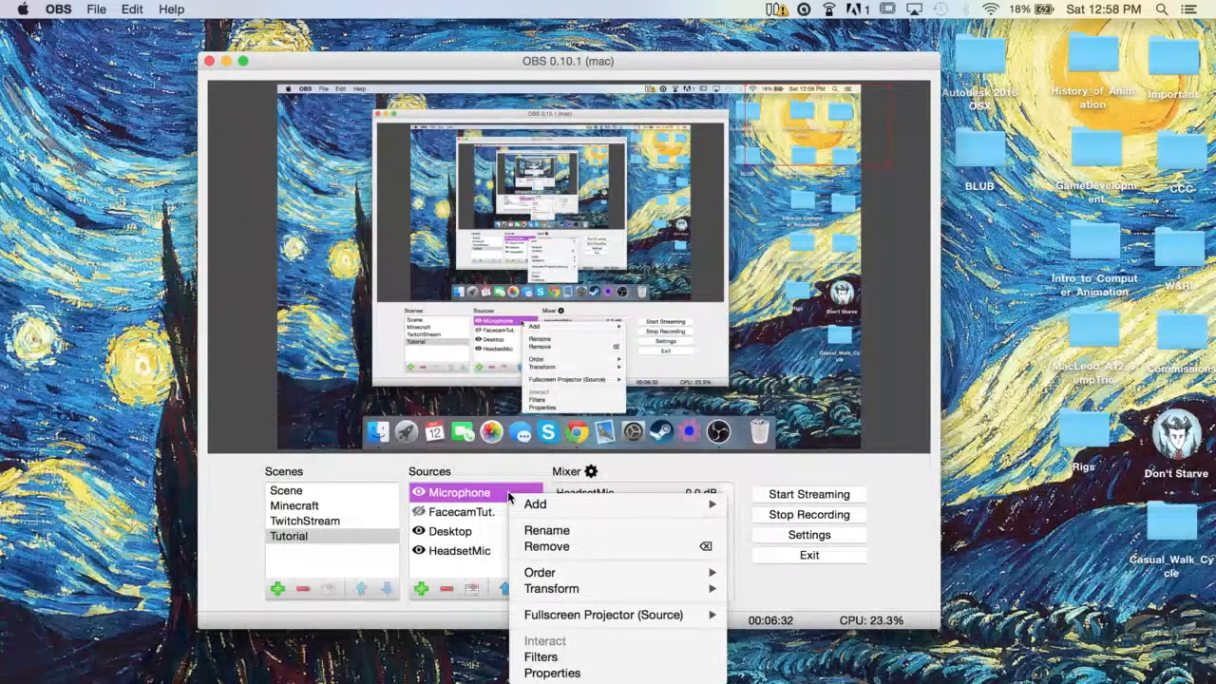
{"action": "left_click", "coordinate": [546, 549]}
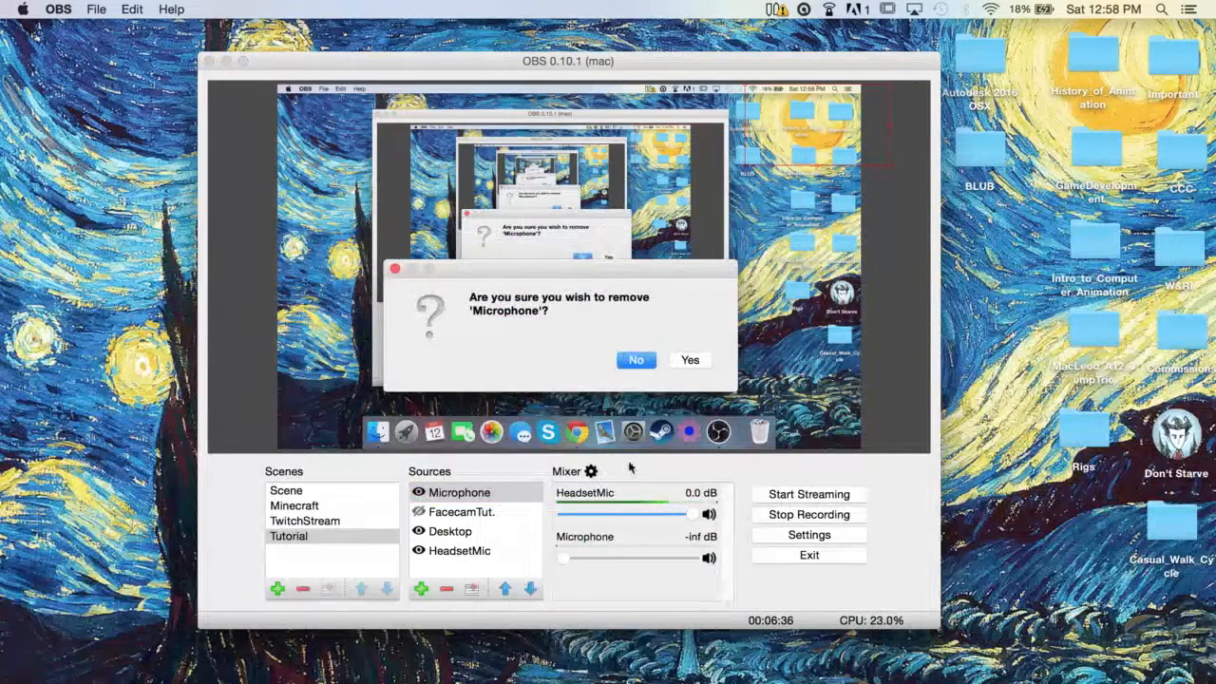
{"action": "left_click", "coordinate": [686, 361]}
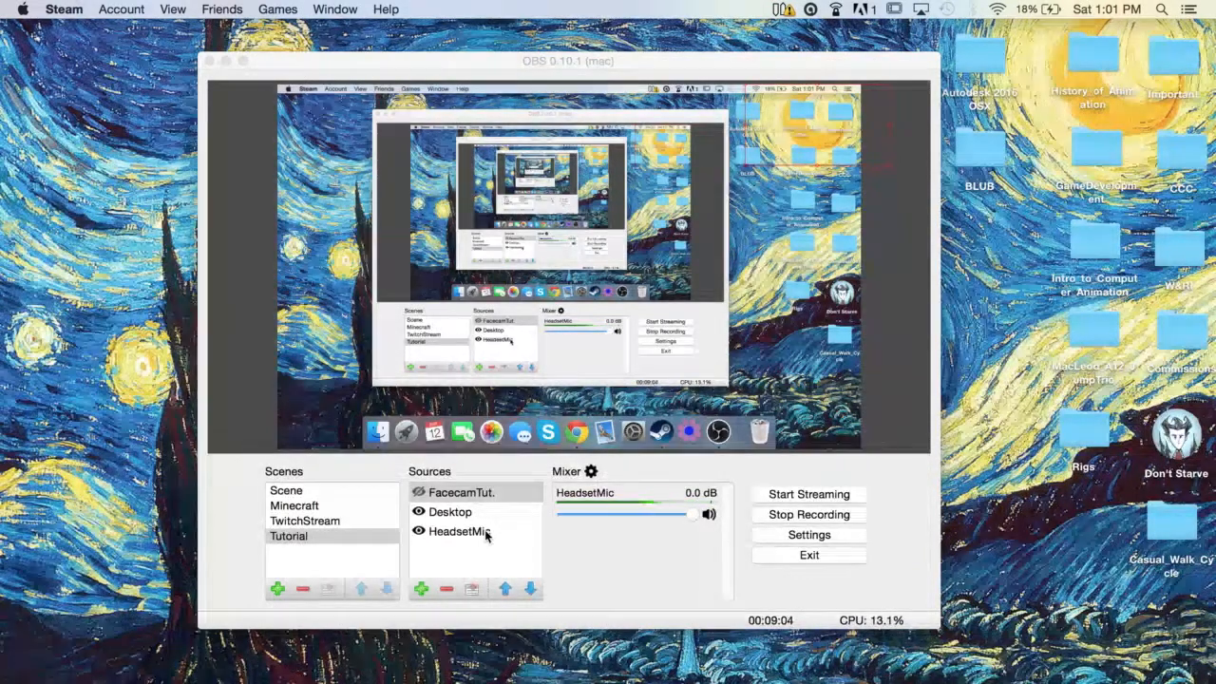
Add a new Audio Output Capture source named "GameOutput" to the Tutorial scene, keeping its device on Default
{"action": "left_click", "coordinate": [424, 590]}
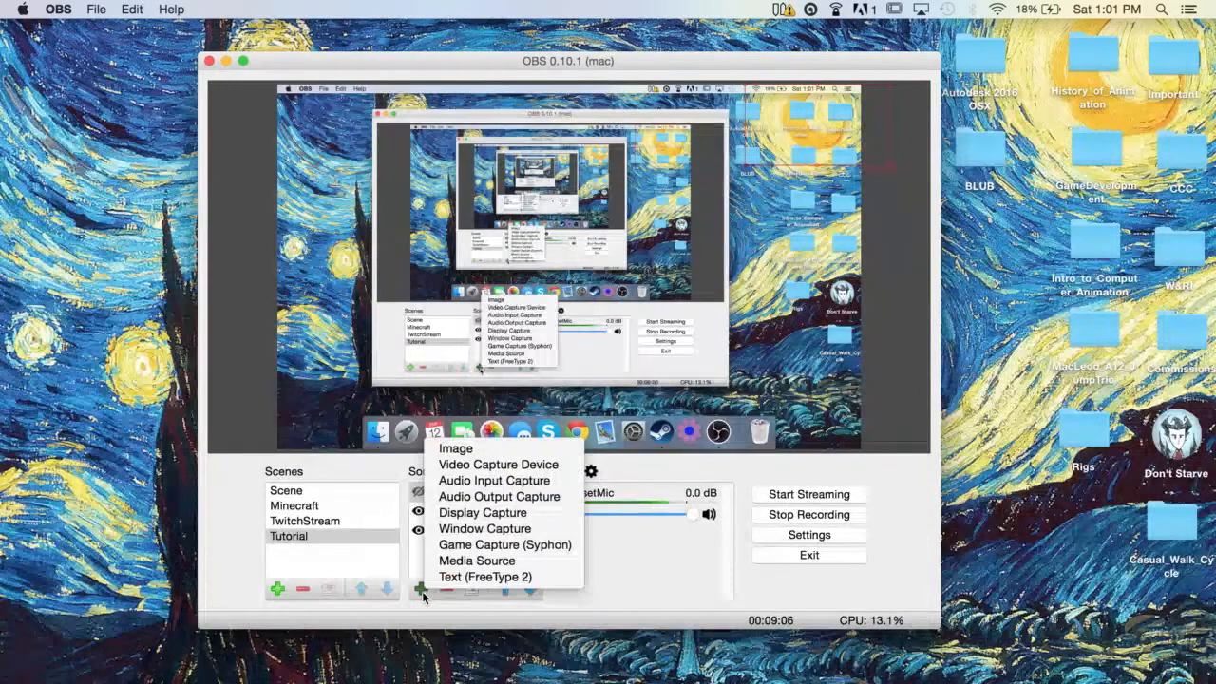
{"action": "left_click", "coordinate": [509, 497]}
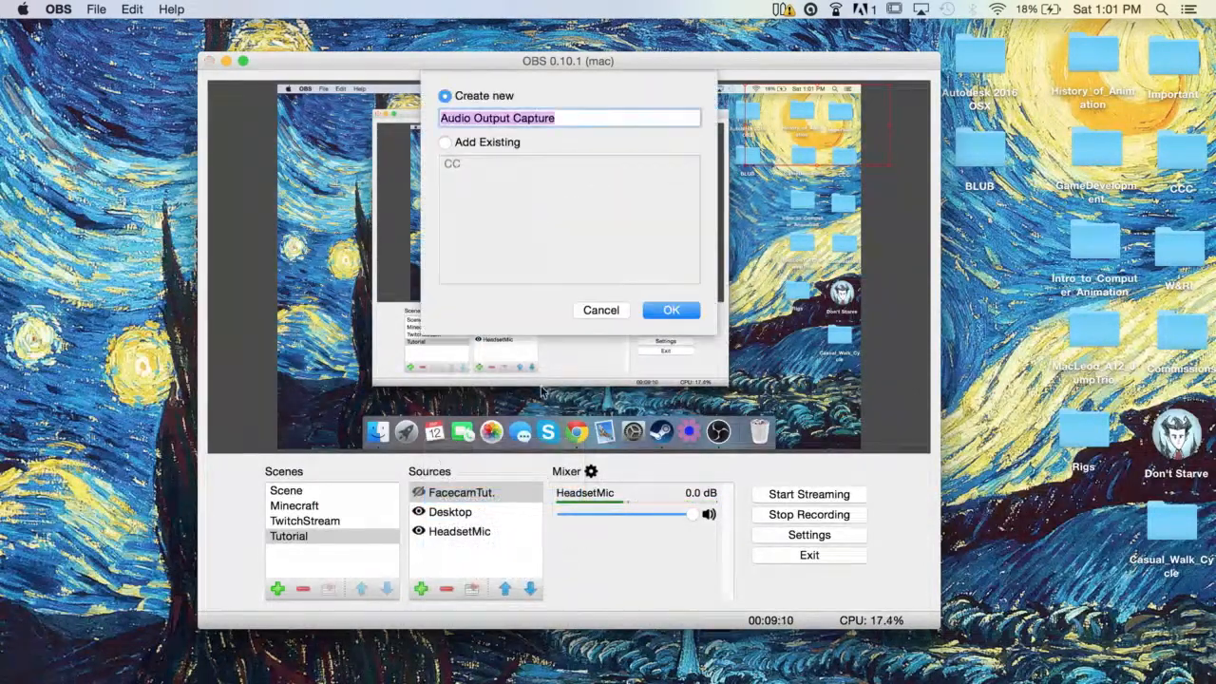
{"action": "key", "text": "BackSpace"}
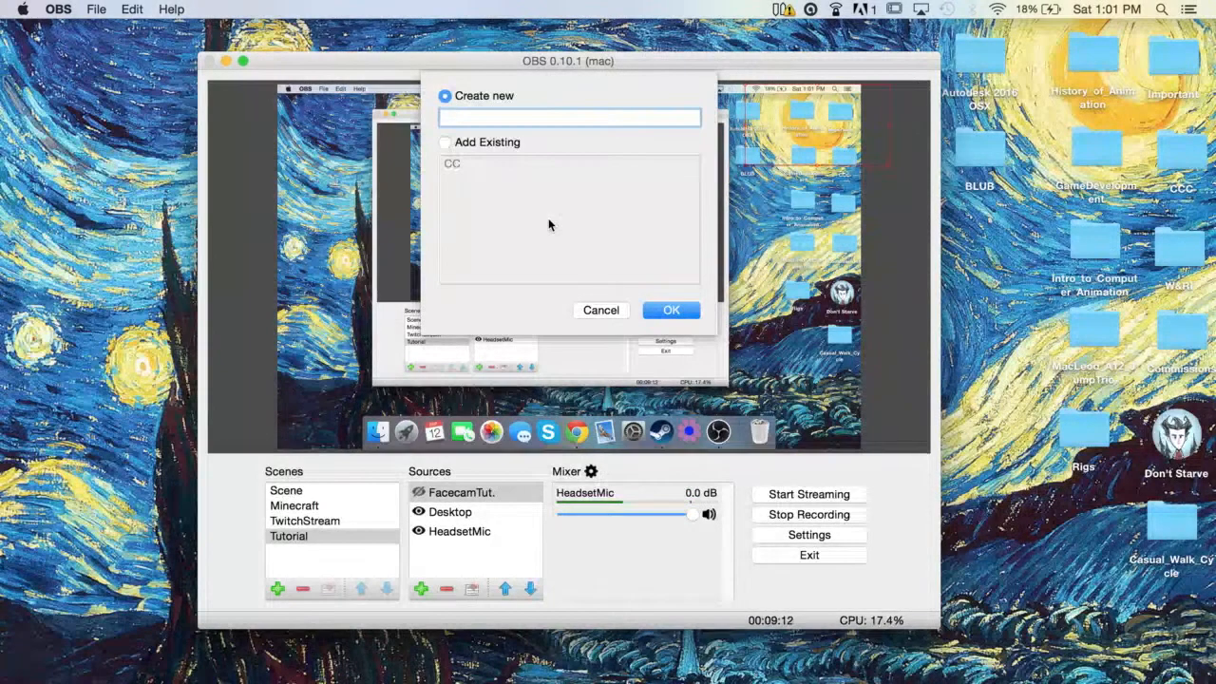
{"action": "type", "text": "GameOutput"}
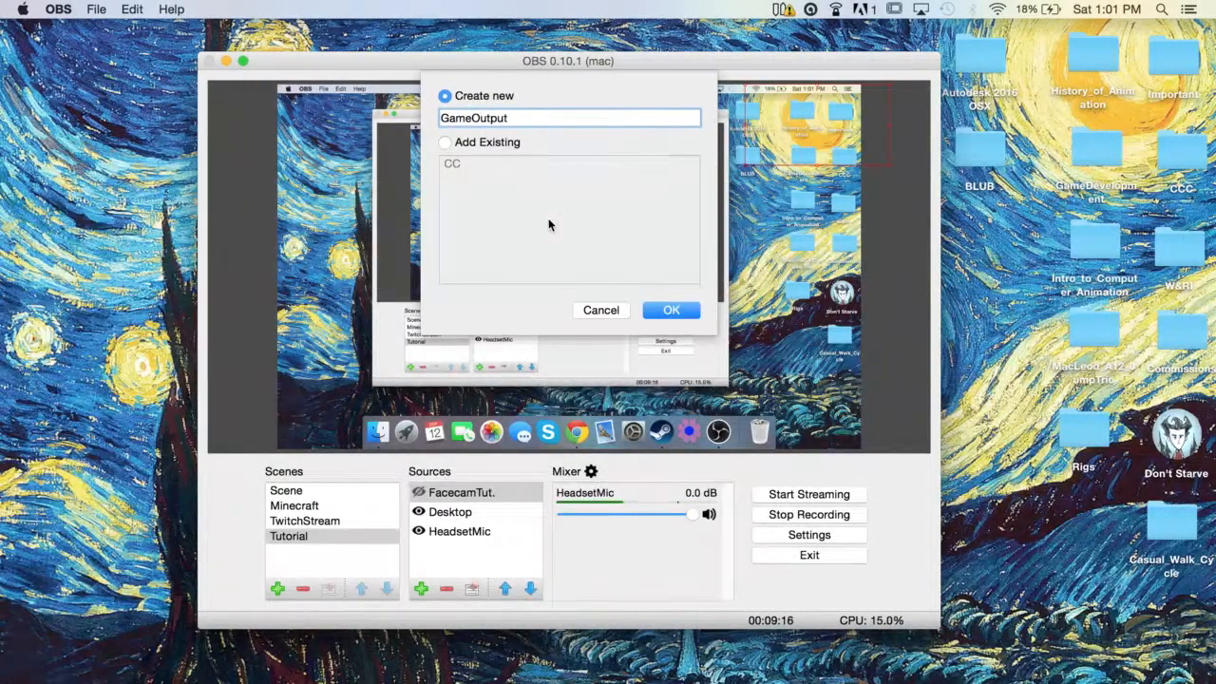
{"action": "left_click", "coordinate": [658, 310]}
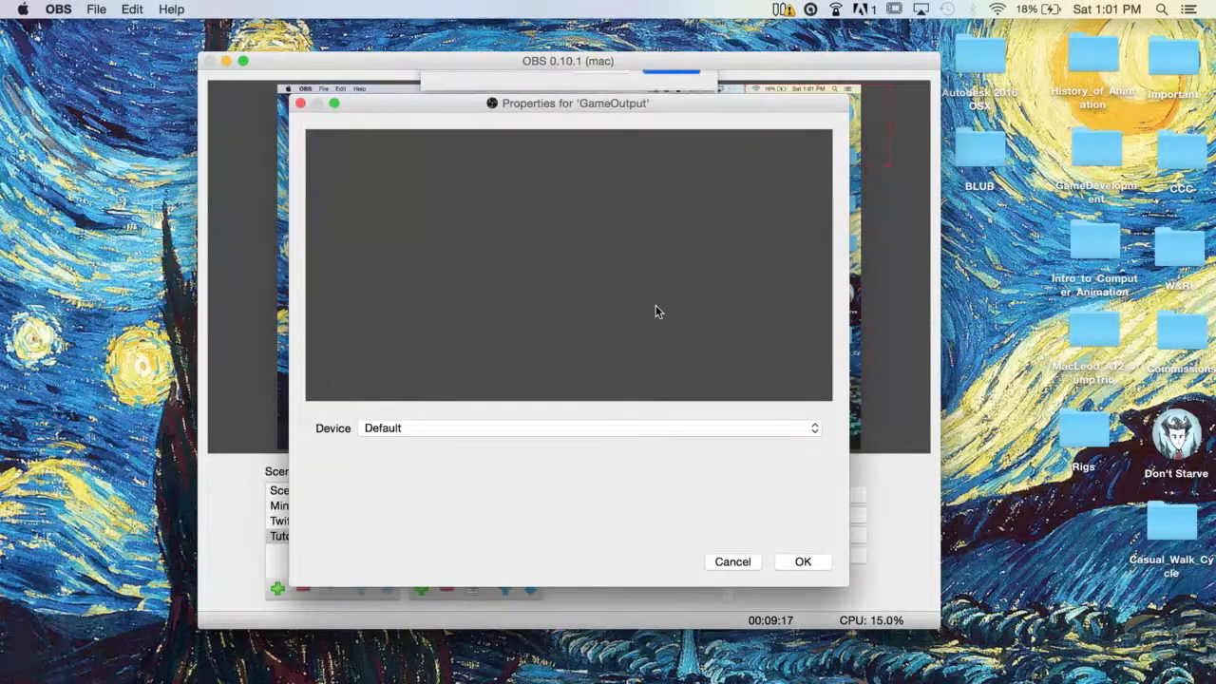
{"action": "left_click", "coordinate": [593, 429]}
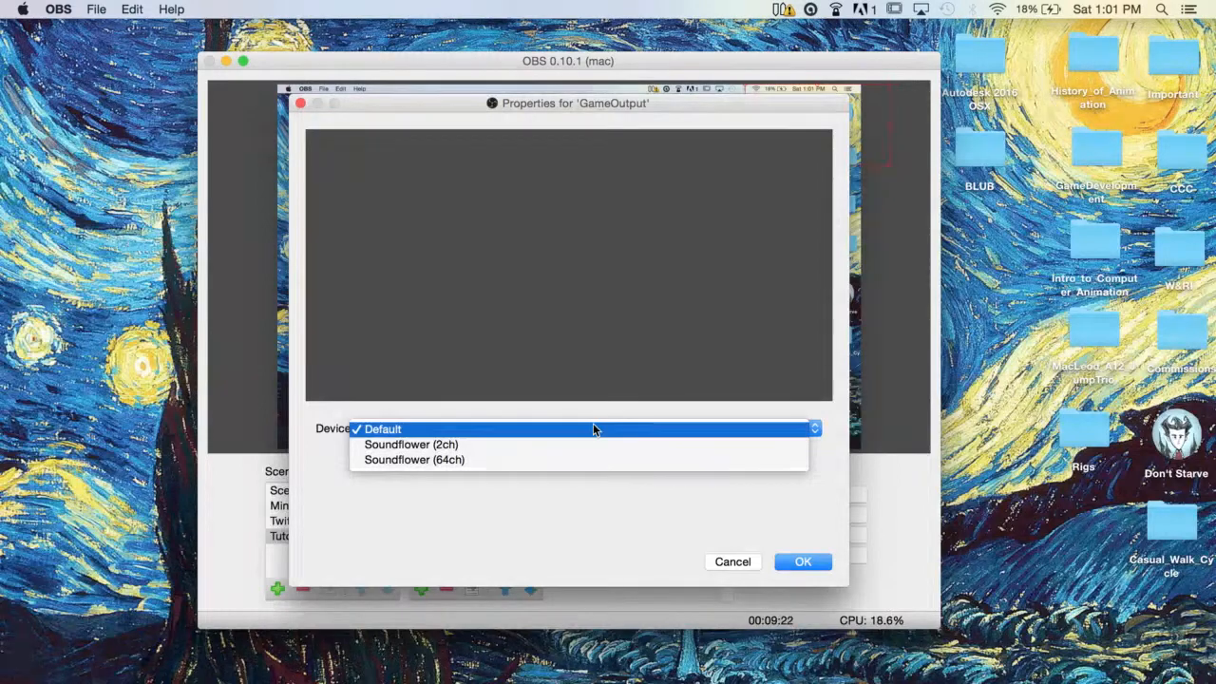
{"action": "left_click", "coordinate": [593, 429]}
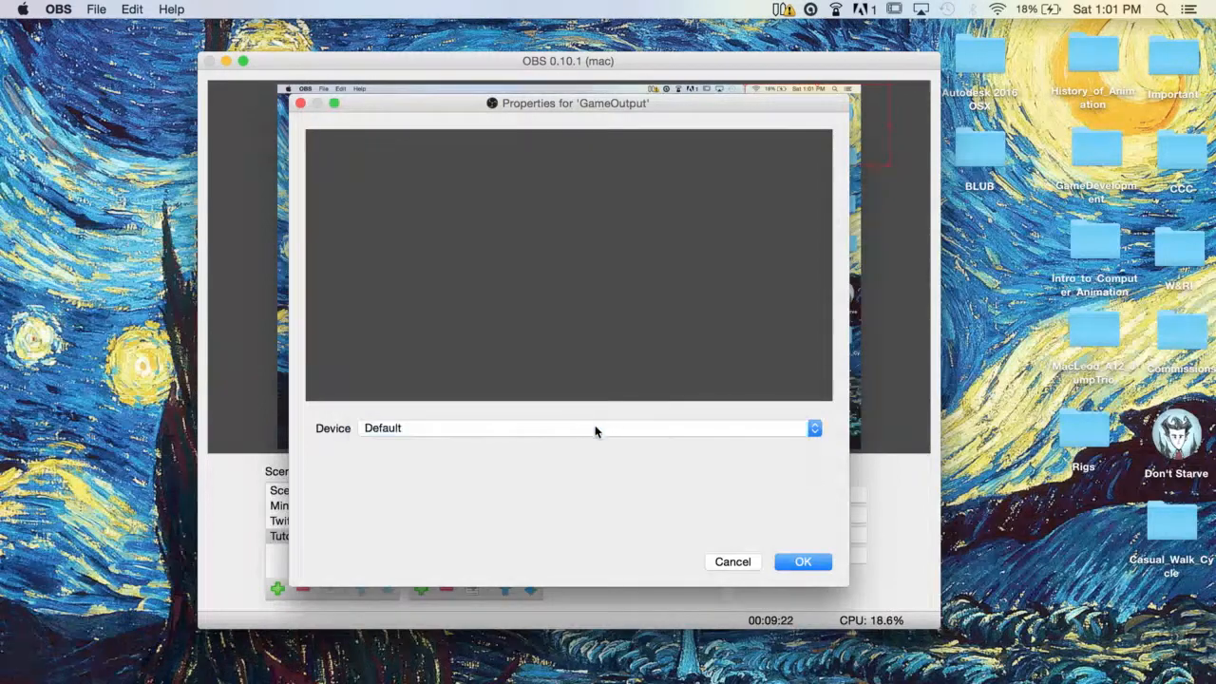
{"action": "left_click", "coordinate": [803, 562]}
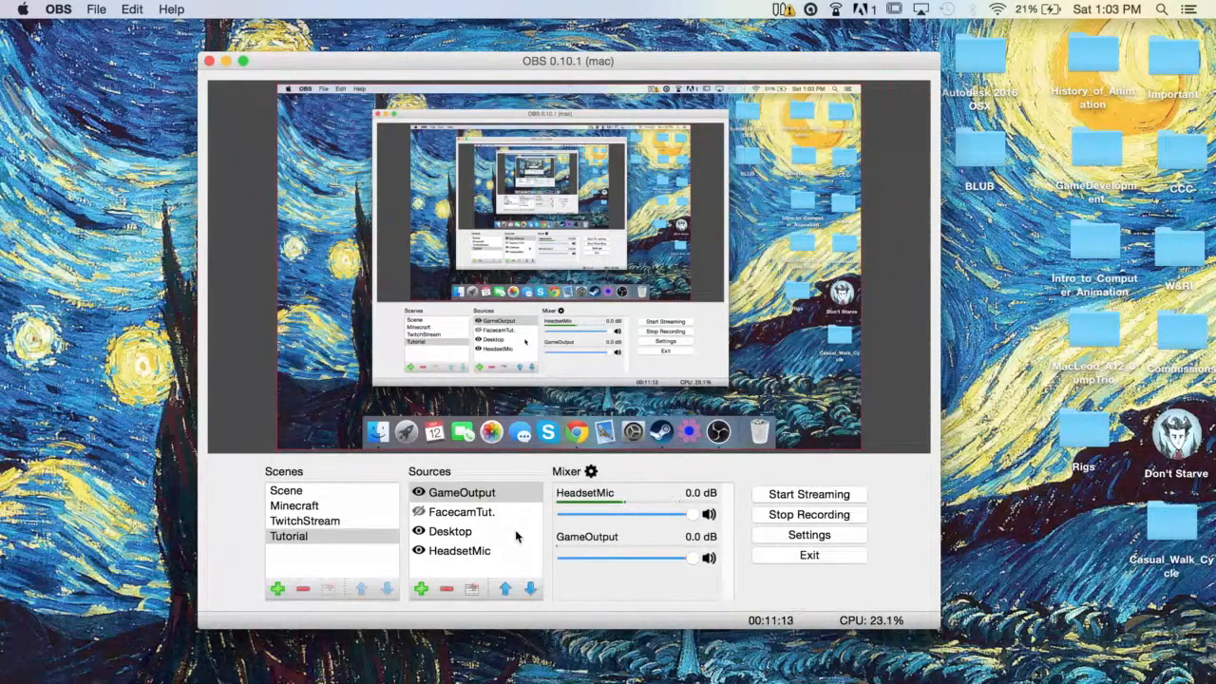
Move the OBS window aside to uncover the Castle Crashers game, bring the game window to the front and reposition it
{"action": "left_click", "coordinate": [516, 534]}
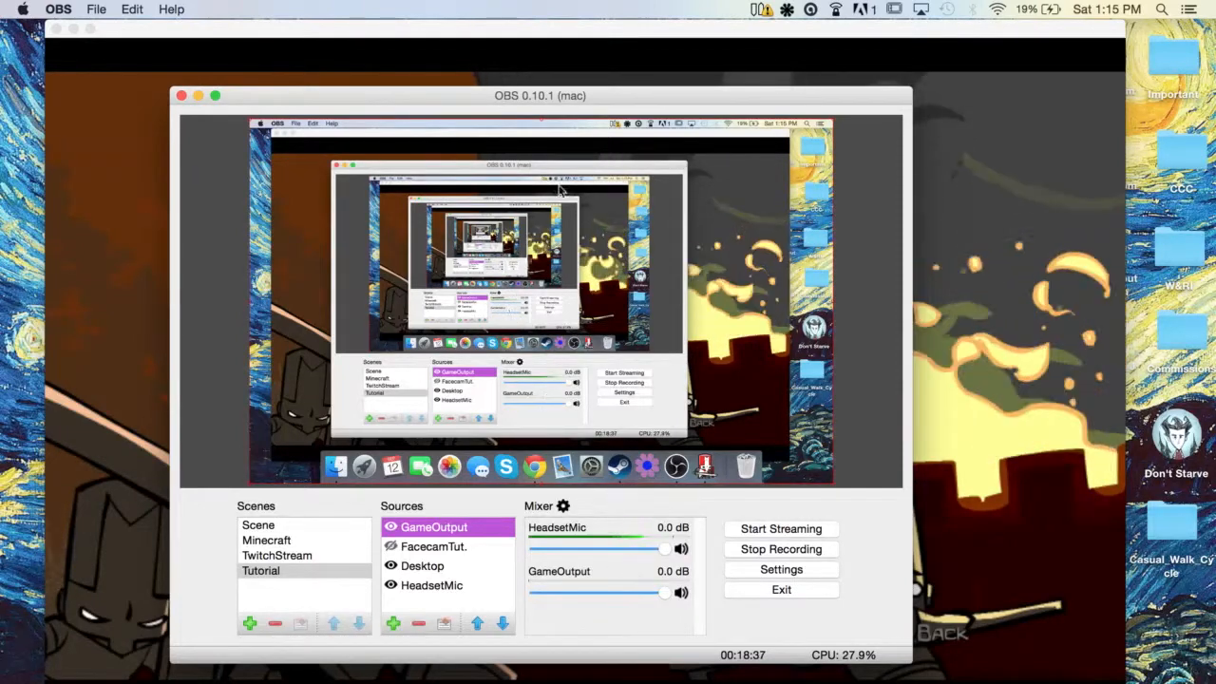
{"action": "left_click_drag", "start_coordinate": [515, 95], "coordinate": [581, 99]}
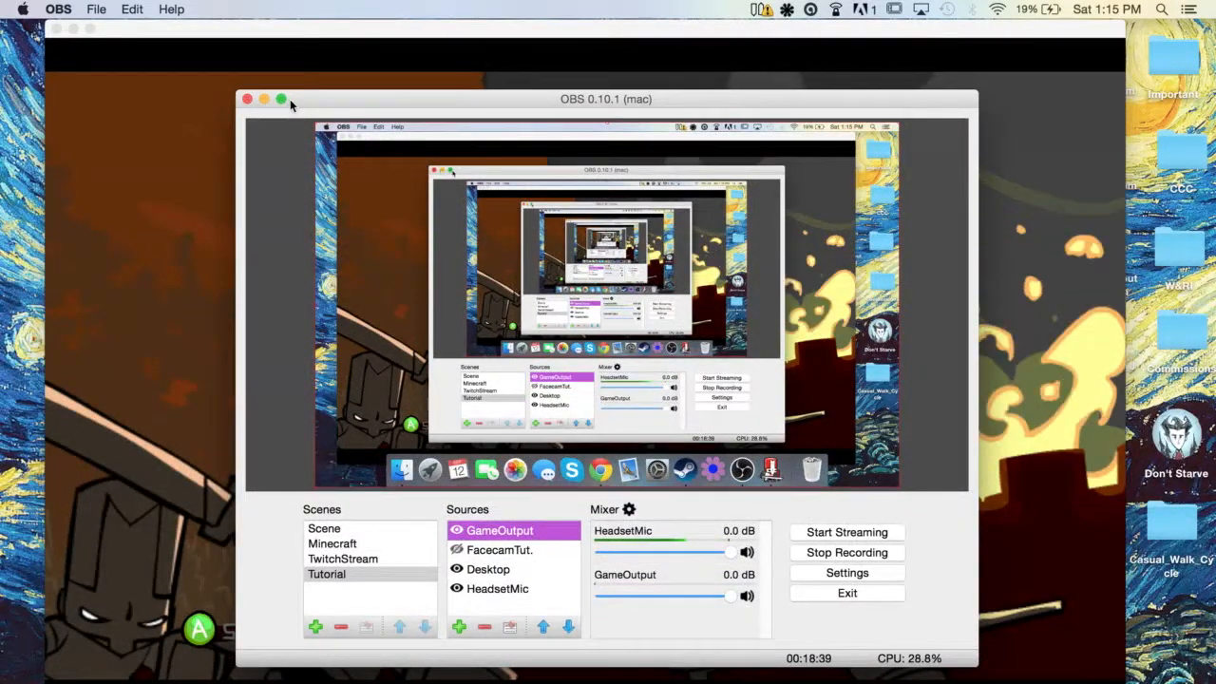
{"action": "left_click_drag", "start_coordinate": [299, 100], "coordinate": [549, 115]}
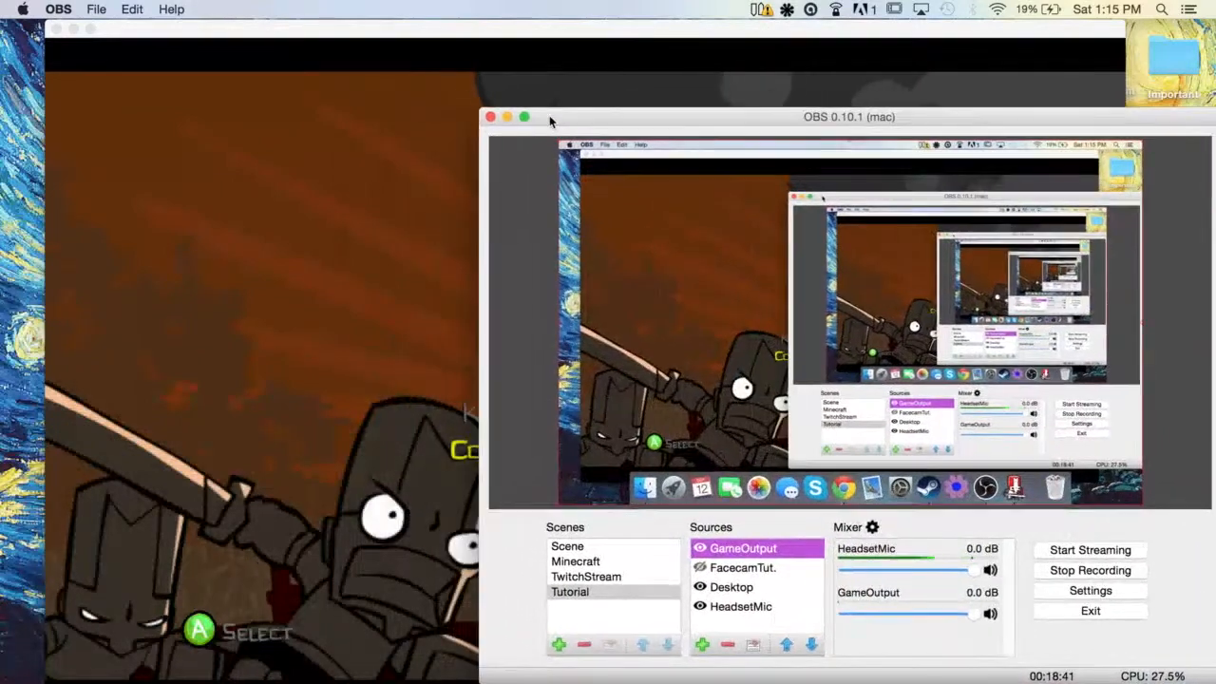
{"action": "left_click", "coordinate": [215, 35]}
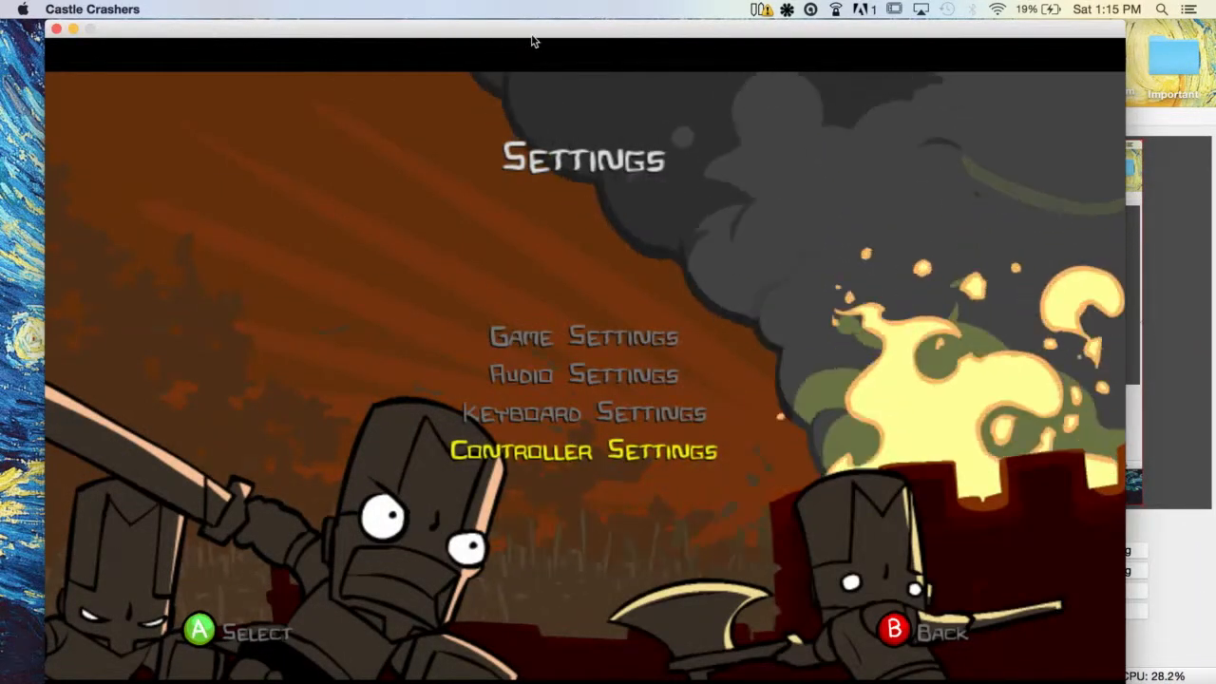
{"action": "left_click_drag", "start_coordinate": [573, 38], "coordinate": [258, 19]}
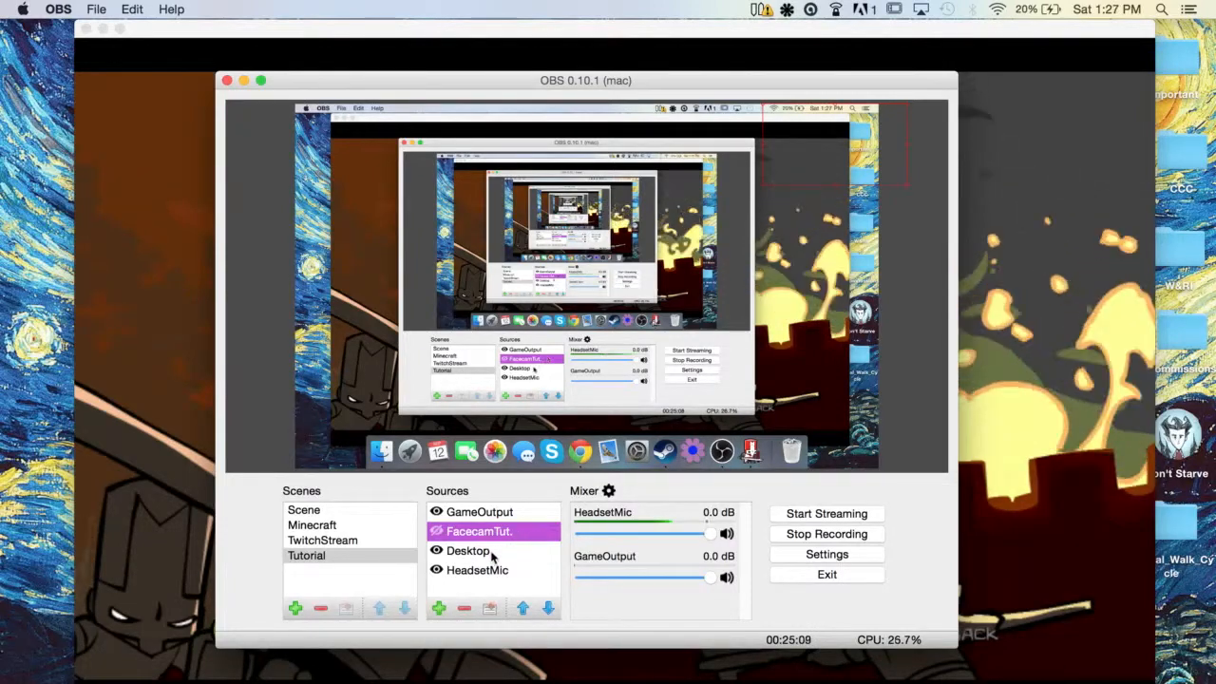
Show the FacecamTut. source and hide it again, and hide the Desktop source and show it again
{"action": "left_click", "coordinate": [439, 608]}
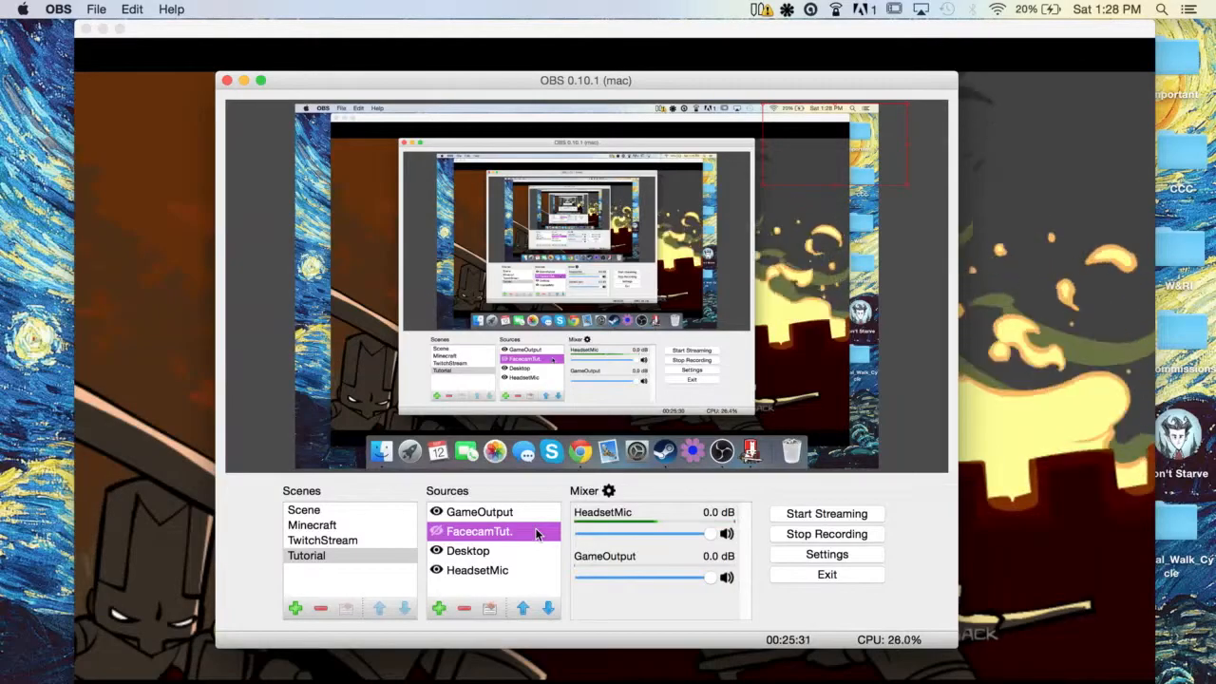
{"action": "left_click", "coordinate": [437, 534]}
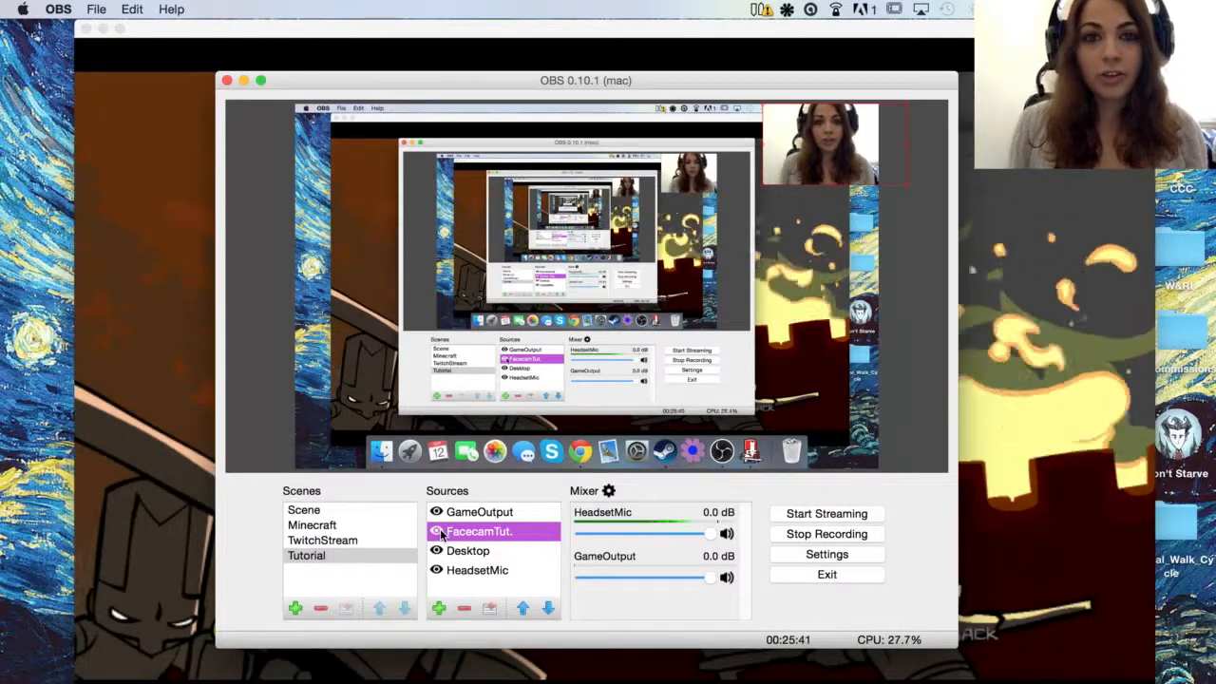
{"action": "left_click", "coordinate": [438, 532]}
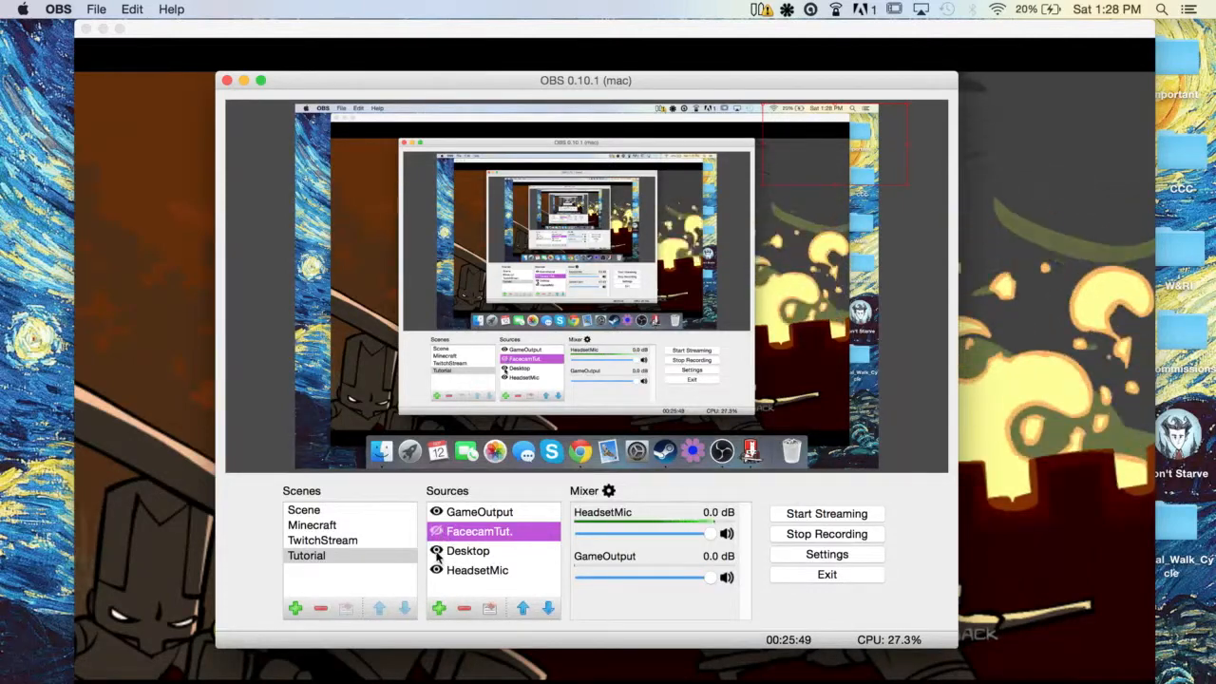
{"action": "left_click", "coordinate": [436, 551]}
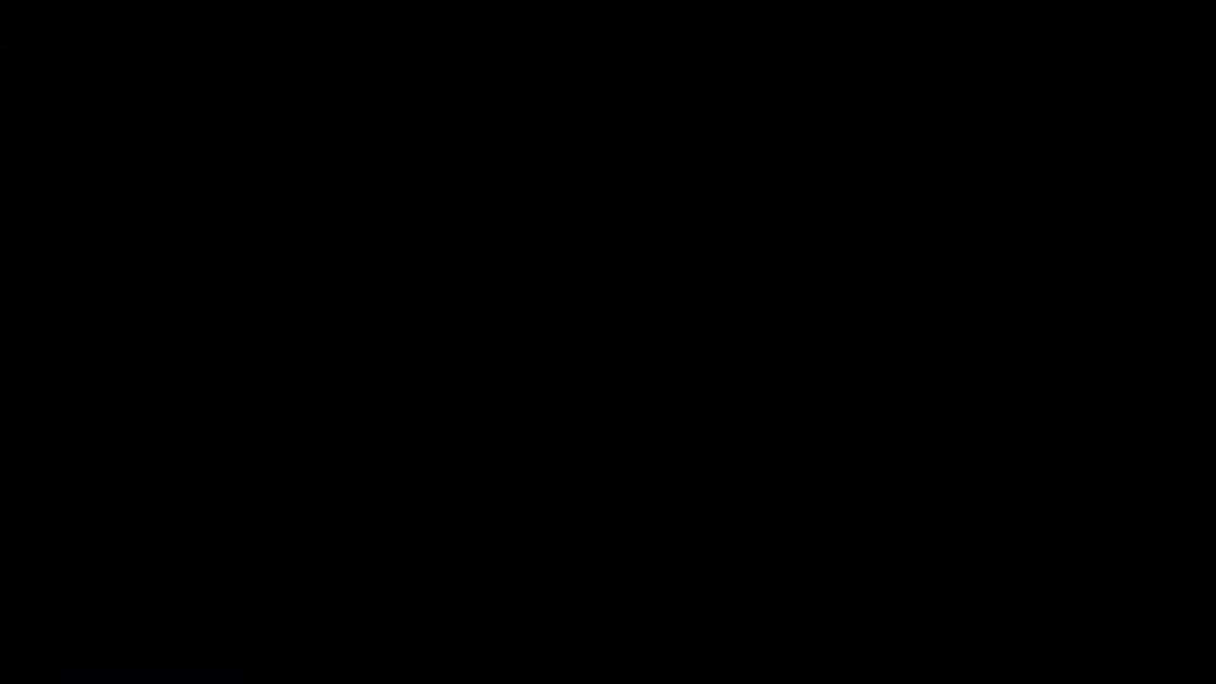
{"action": "left_click", "coordinate": [436, 551]}
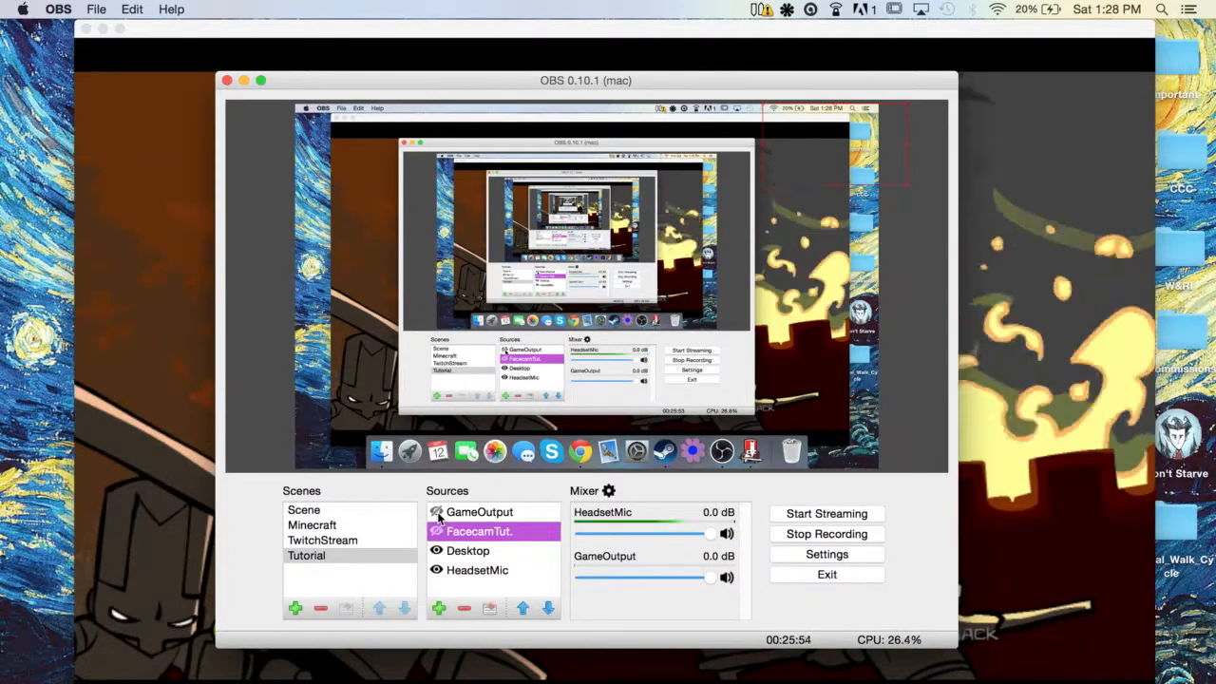
Make the GameOutput source visible again and look over the Order and Transform options of the FacecamTut. source
{"action": "left_click", "coordinate": [437, 533]}
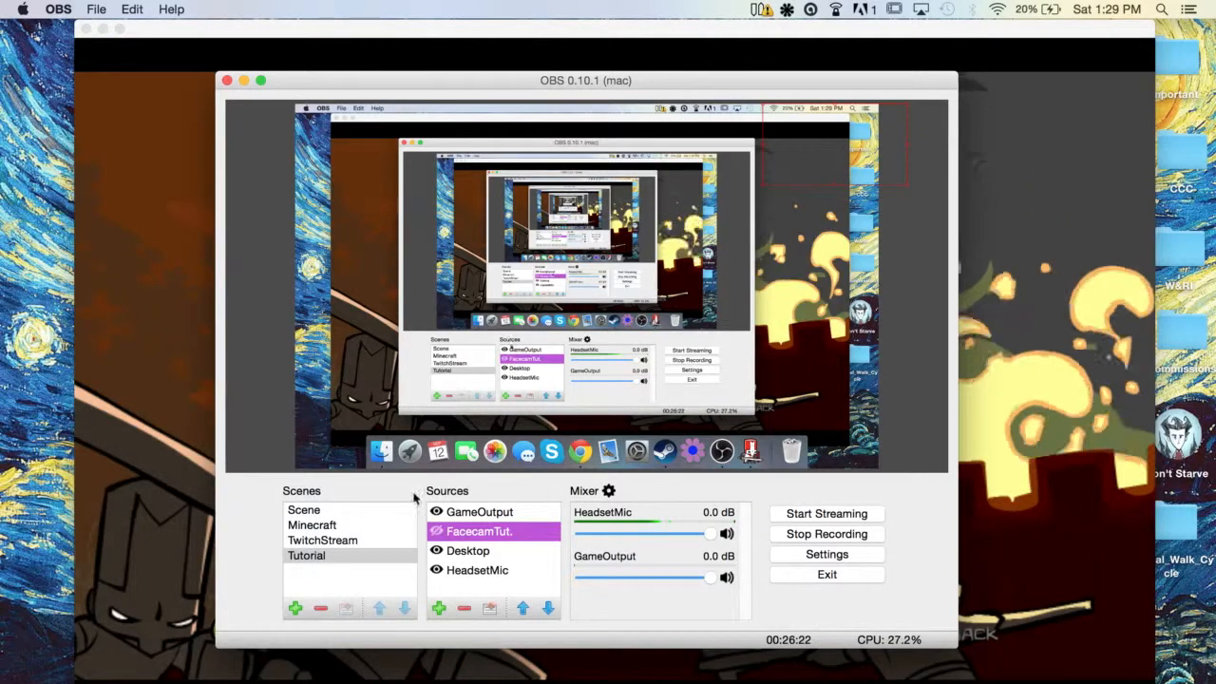
{"action": "right_click", "coordinate": [509, 537]}
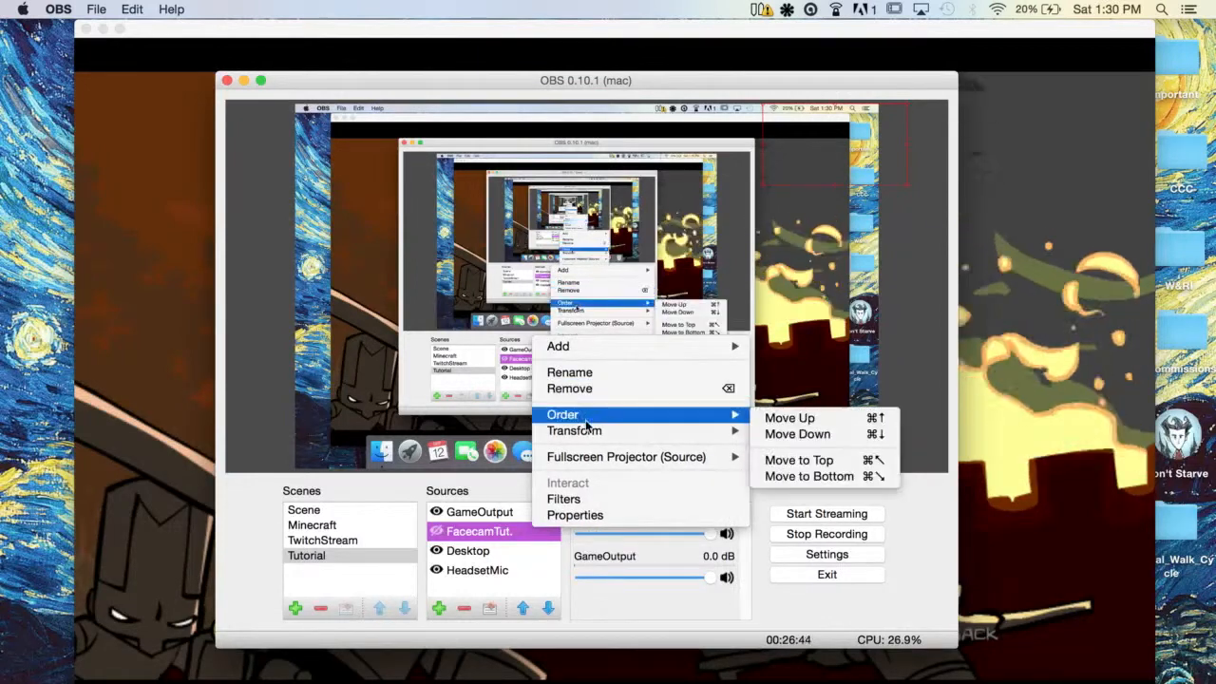
{"action": "mouse_move", "coordinate": [586, 434]}
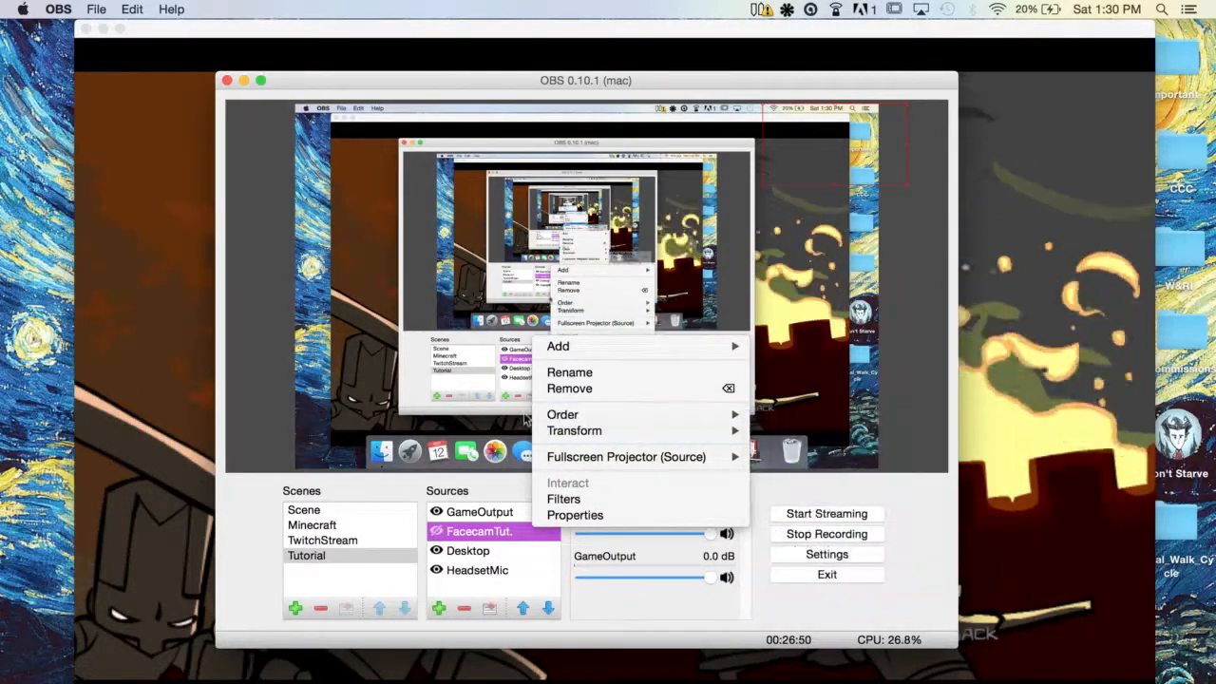
{"action": "left_click", "coordinate": [520, 535]}
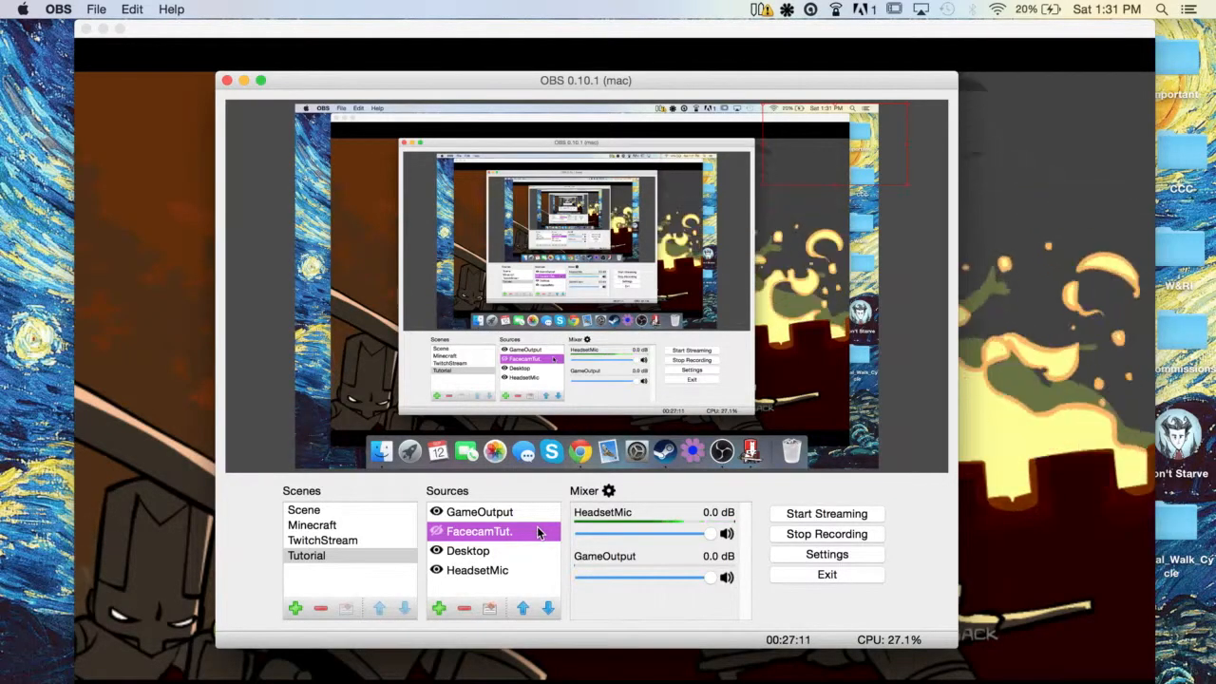
Review the mixer's advanced audio properties for HeadsetMic and GameOutput and close them without changes
{"action": "left_click", "coordinate": [610, 490]}
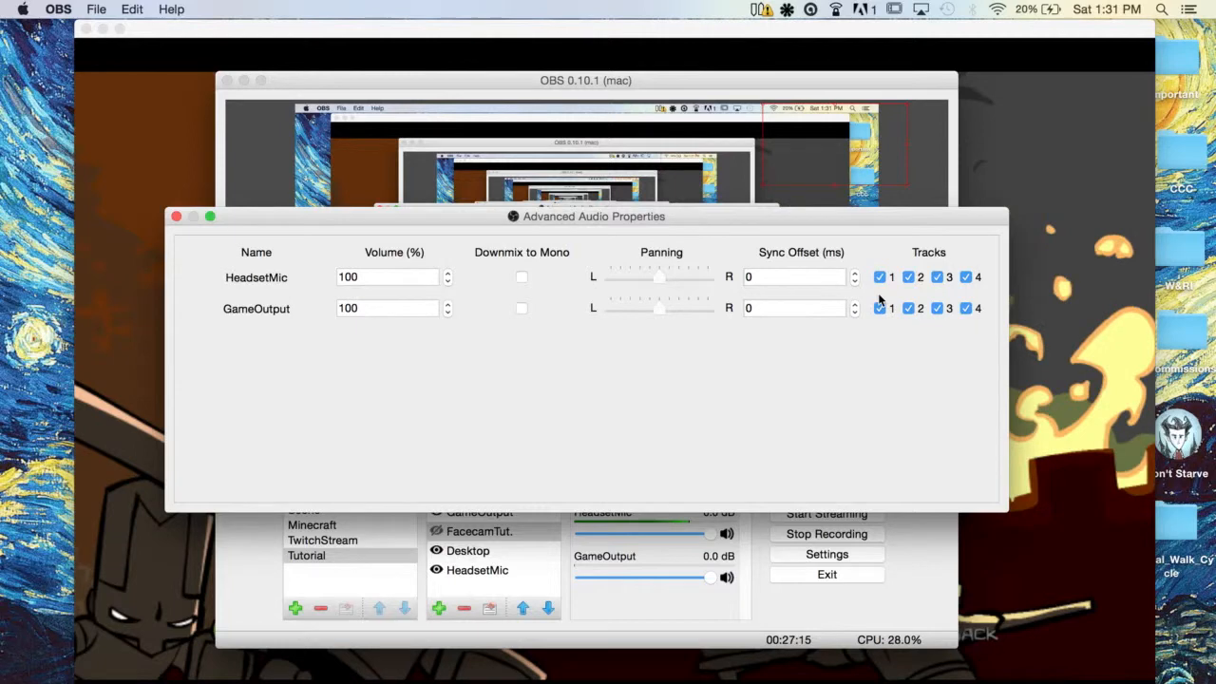
{"action": "left_click", "coordinate": [175, 217]}
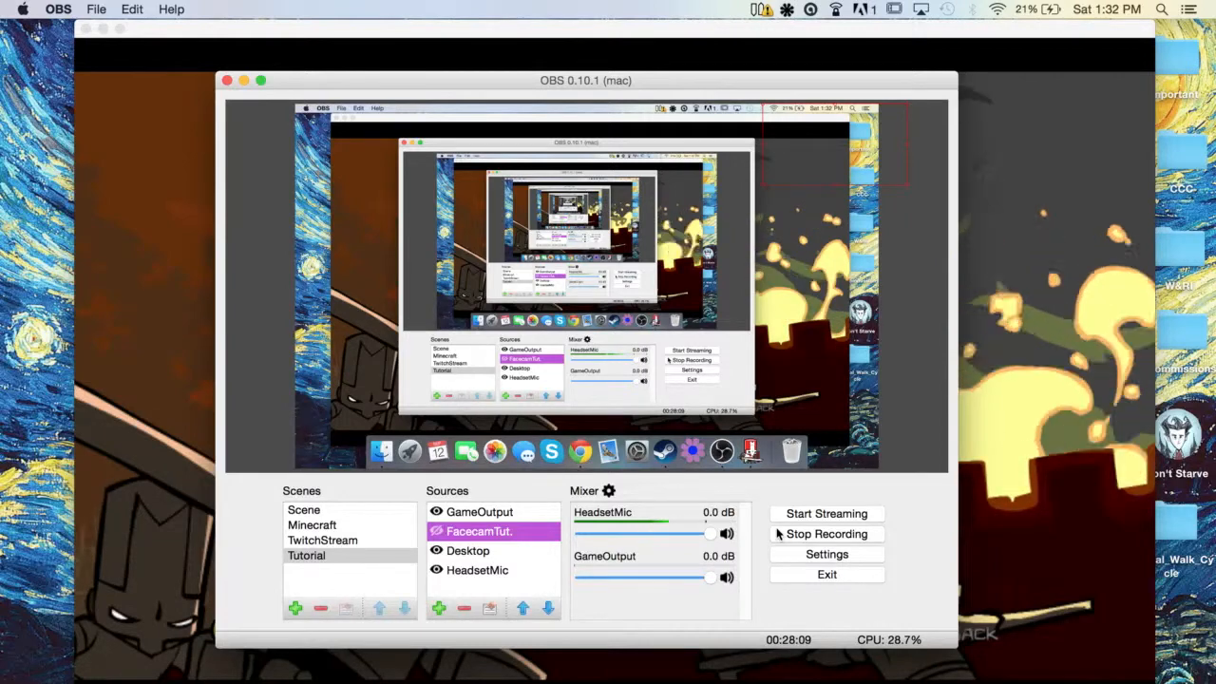
Look through the Hotkeys and Advanced pages of the program settings and close the settings without changes
{"action": "left_click", "coordinate": [783, 554]}
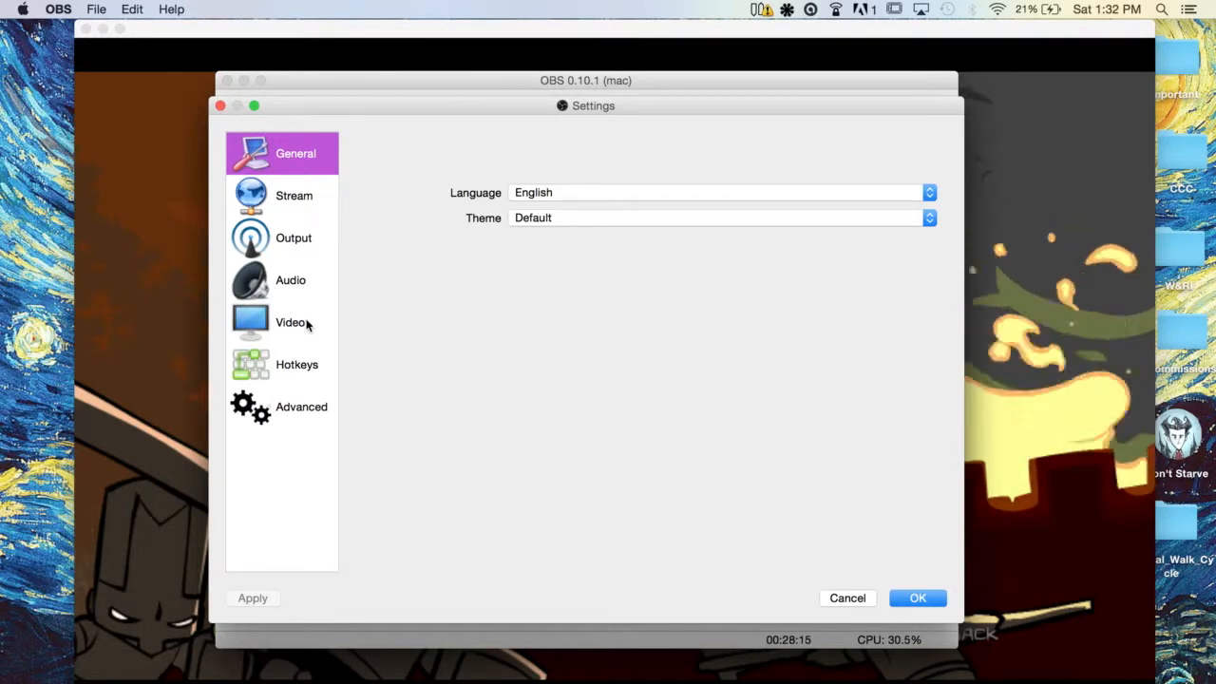
{"action": "left_click", "coordinate": [314, 361]}
{"action": "left_click", "coordinate": [318, 403]}
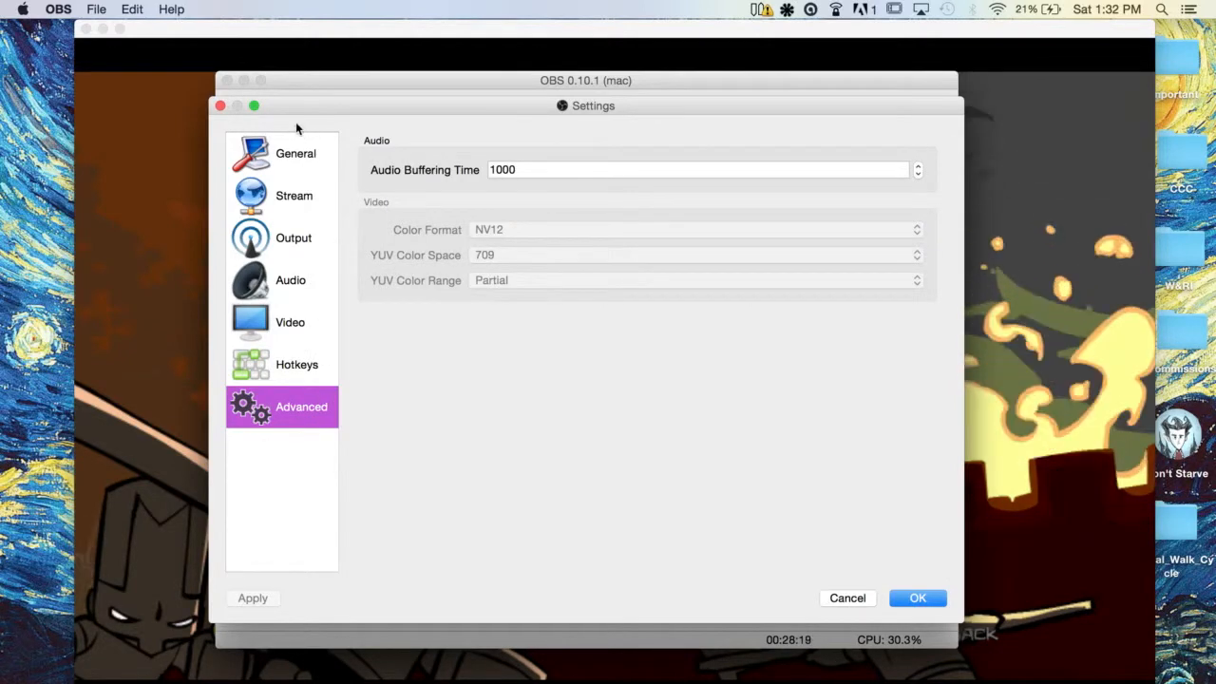
{"action": "left_click", "coordinate": [219, 105]}
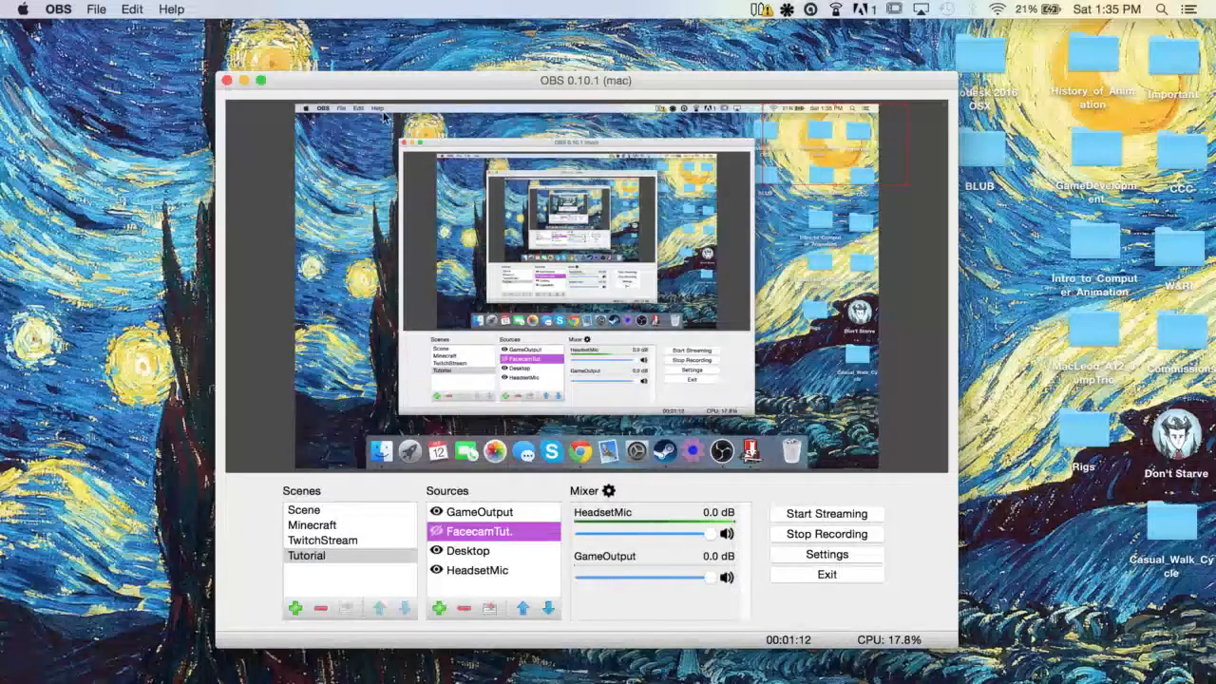
Open the Remux Recordings dialog for converting an OBS recording to a target file
{"action": "left_click", "coordinate": [95, 9]}
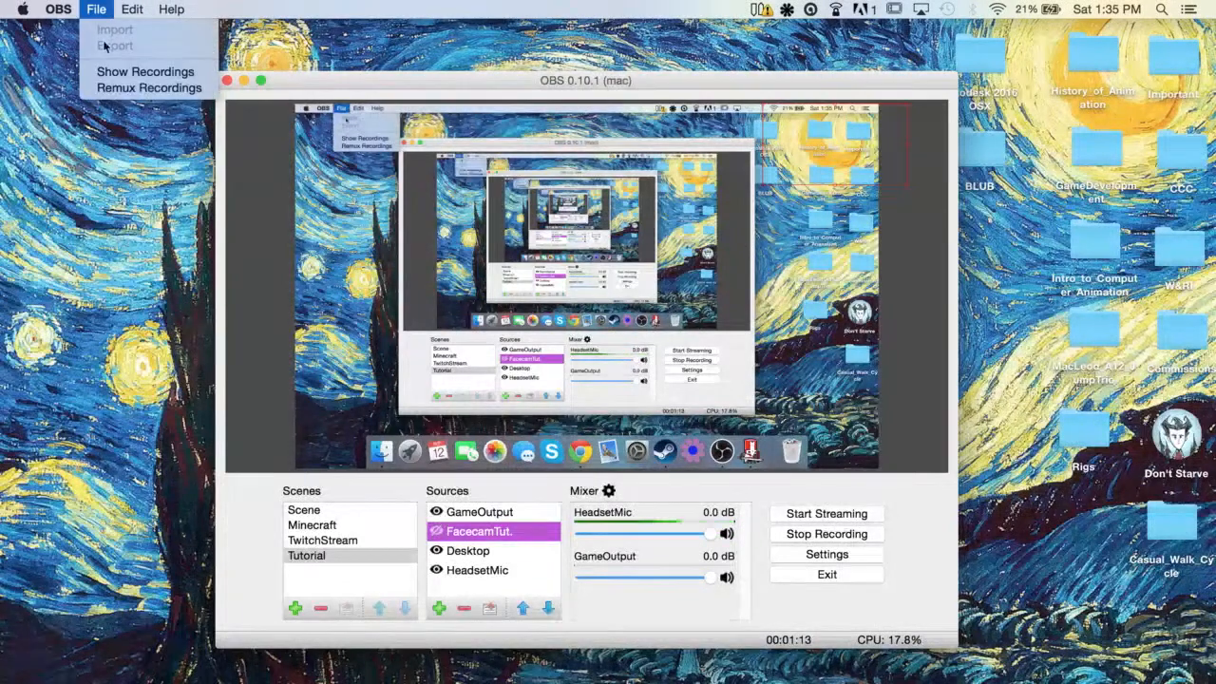
{"action": "left_click", "coordinate": [121, 88]}
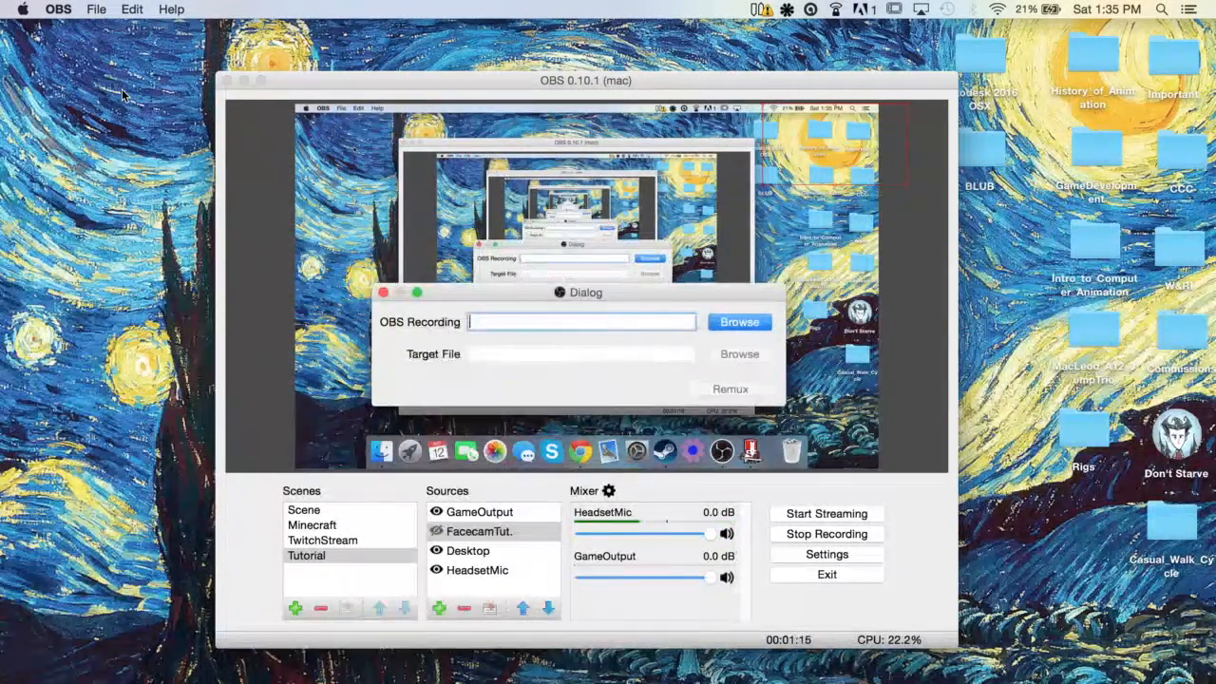